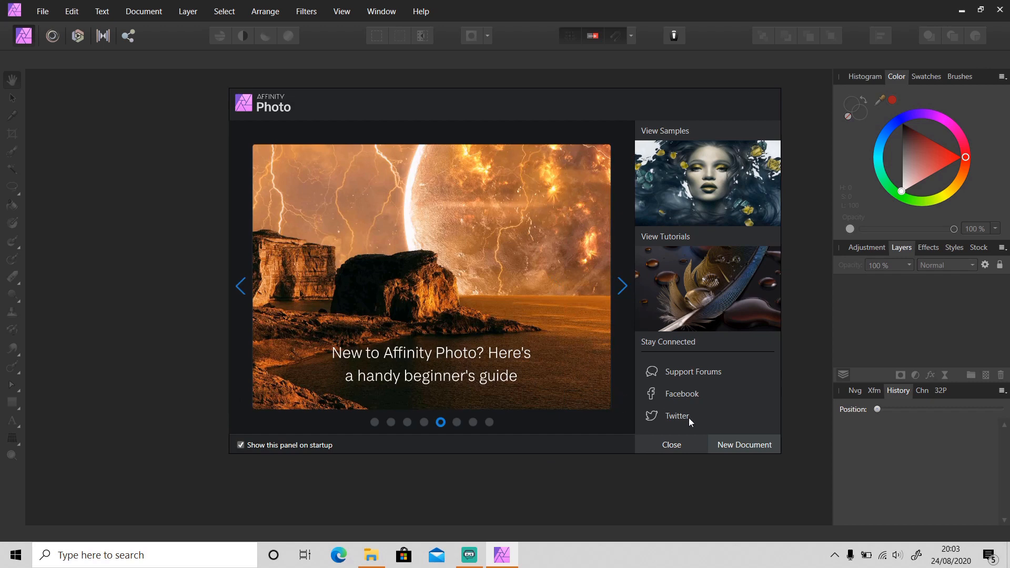
Create a new document with pixel units, 500 px wide and 500 px high
click(731, 445)
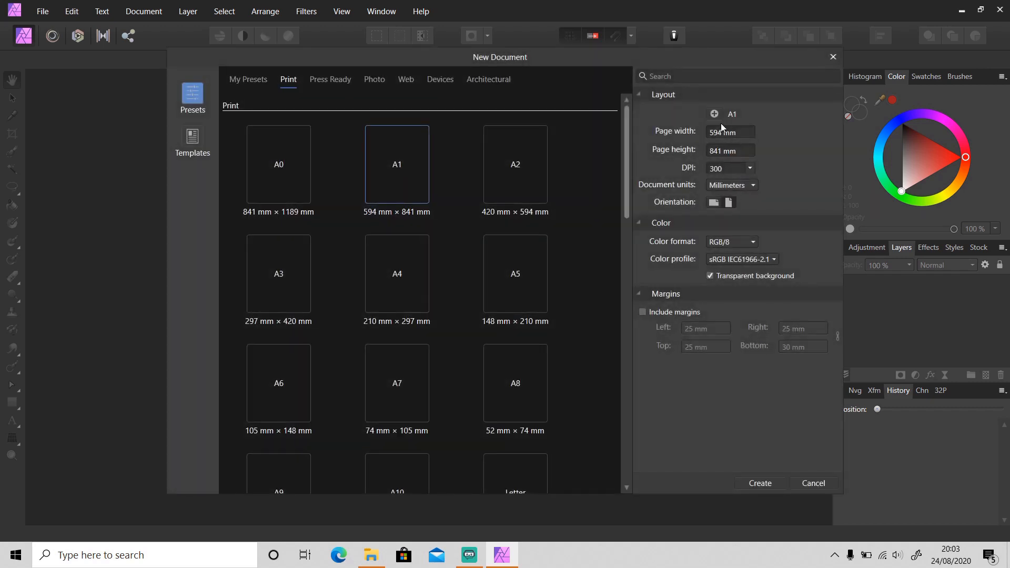
click(744, 186)
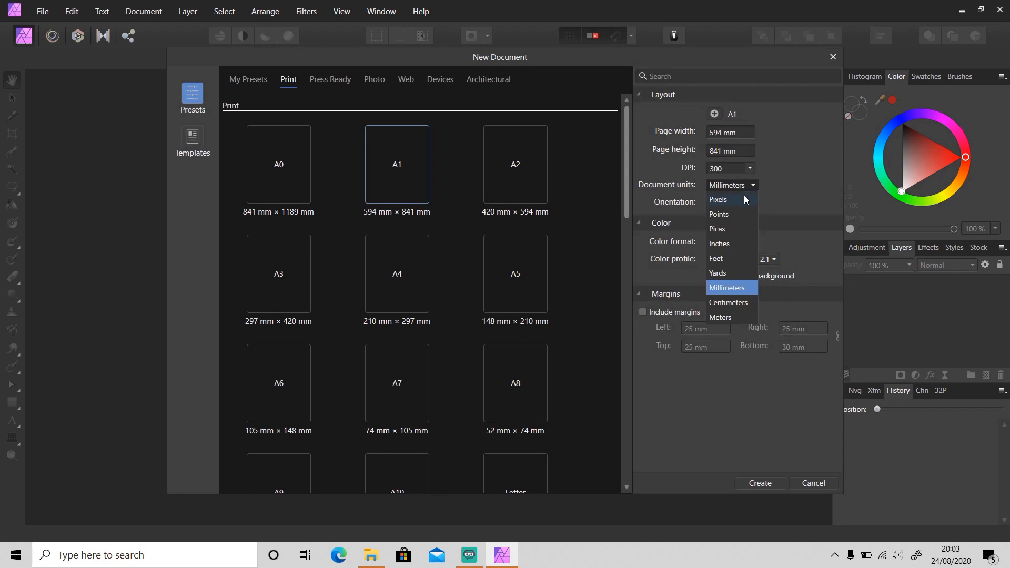
click(745, 199)
click(736, 134)
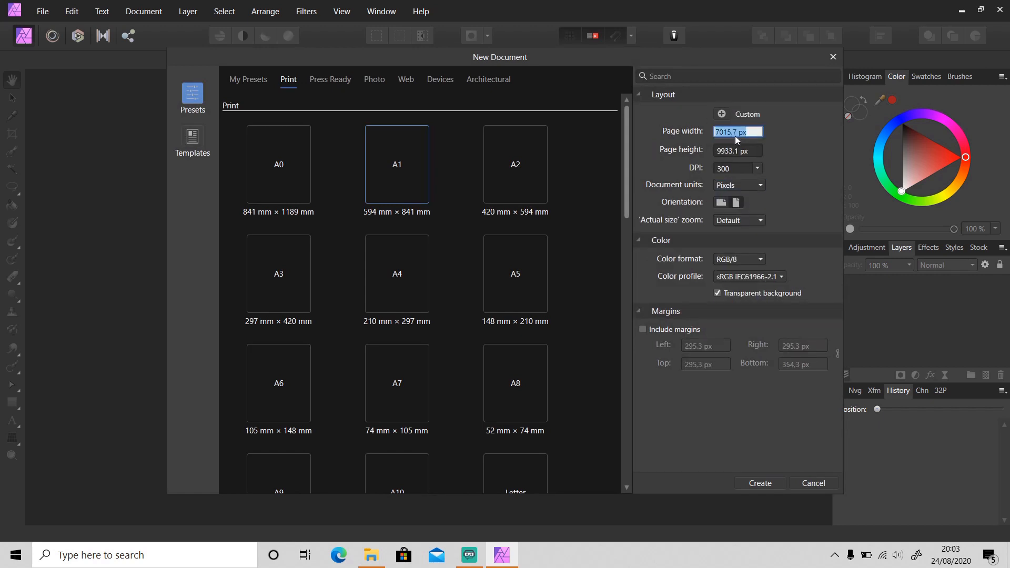
text(500500)
key(Return)
key(Return)
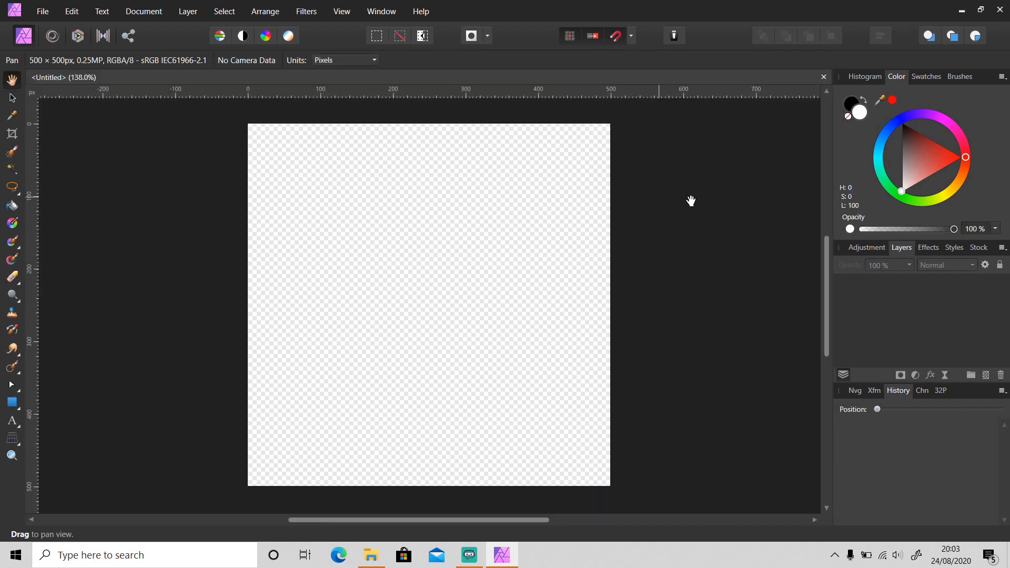
Create a new category in the brush library
click(961, 77)
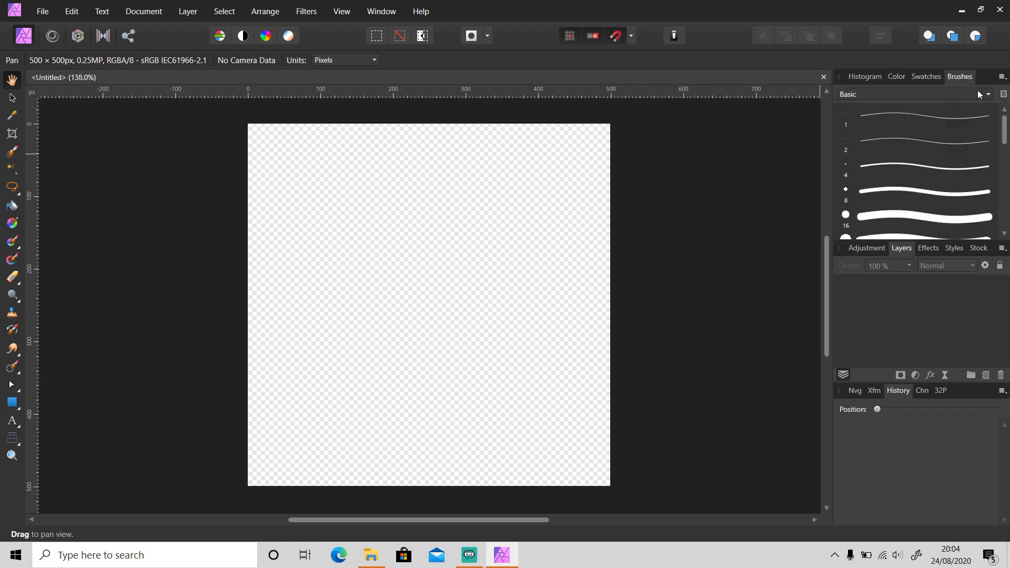
click(1002, 77)
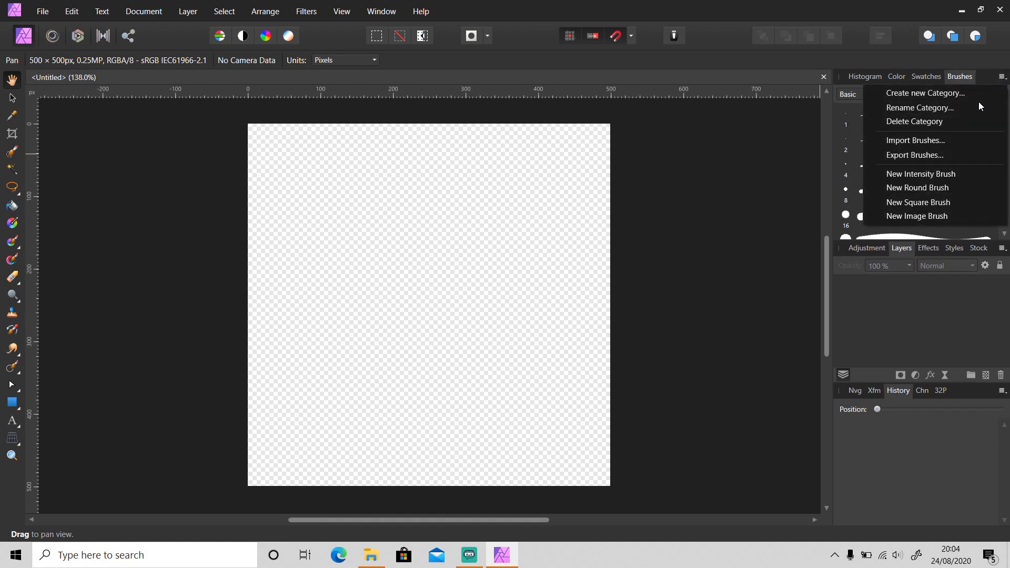
click(951, 93)
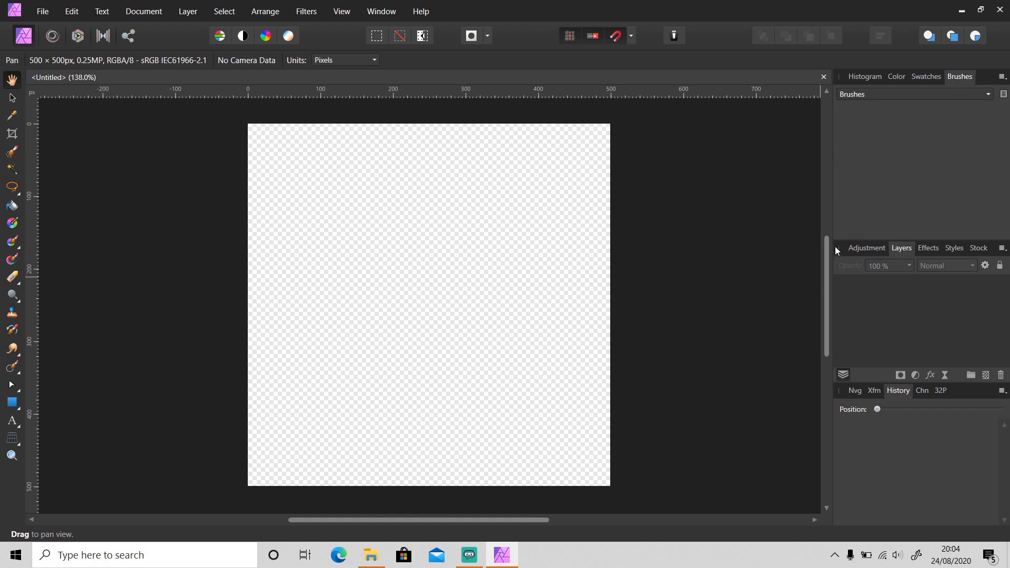
Add a new round brush to the new category and paint a C-shaped test stroke with it in black
click(1003, 77)
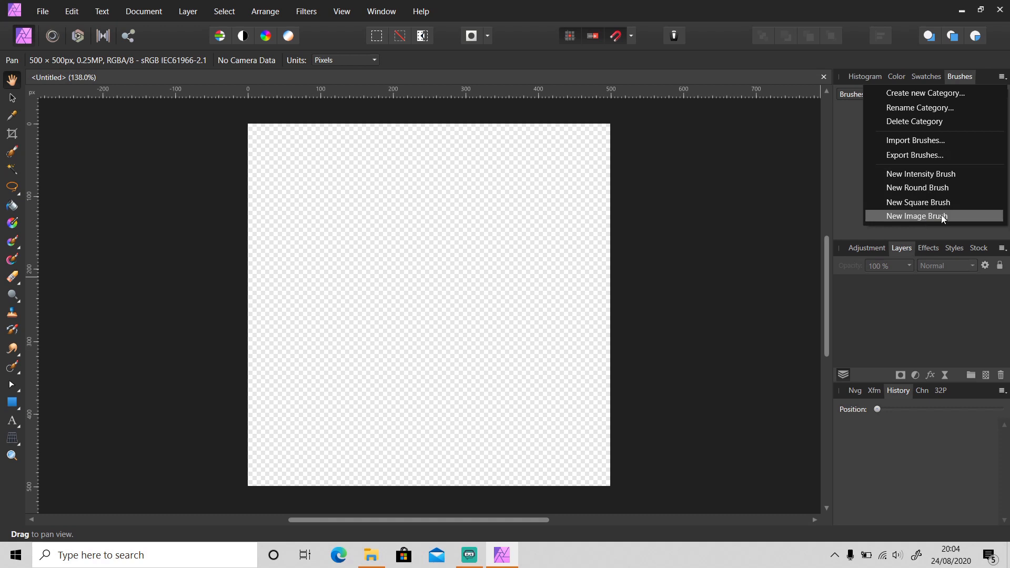
click(932, 188)
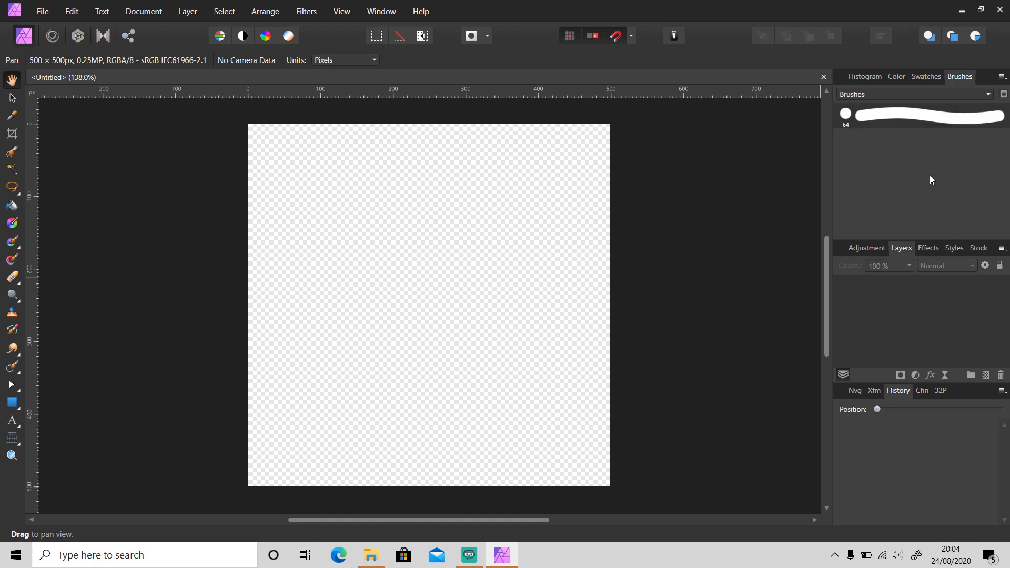
click(895, 119)
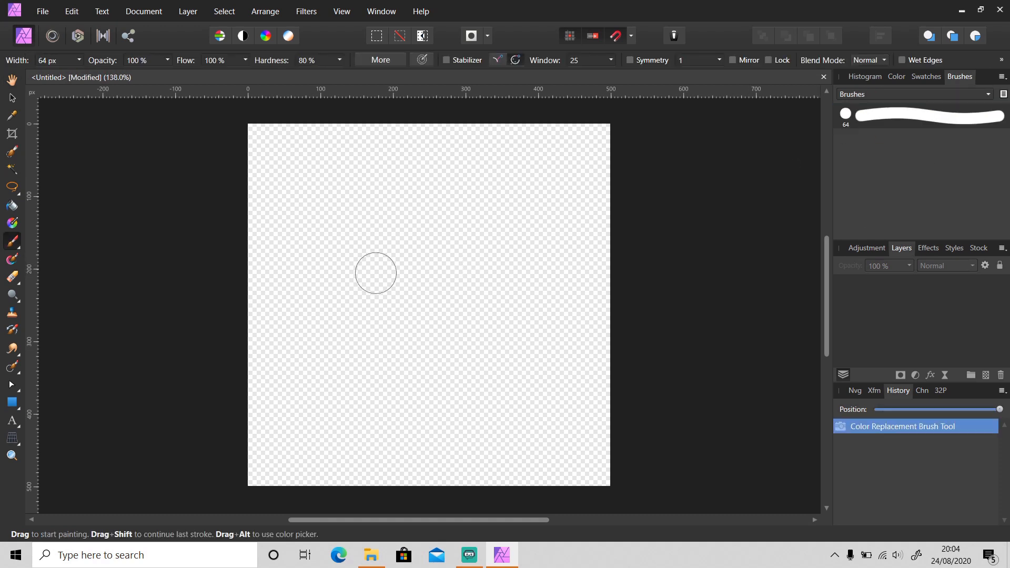
mouse_move(466, 232)
mouse_down()
mouse_move(416, 315)
mouse_move(504, 351)
mouse_up()
Add a new square brush to the same category and select it for painting
click(1006, 79)
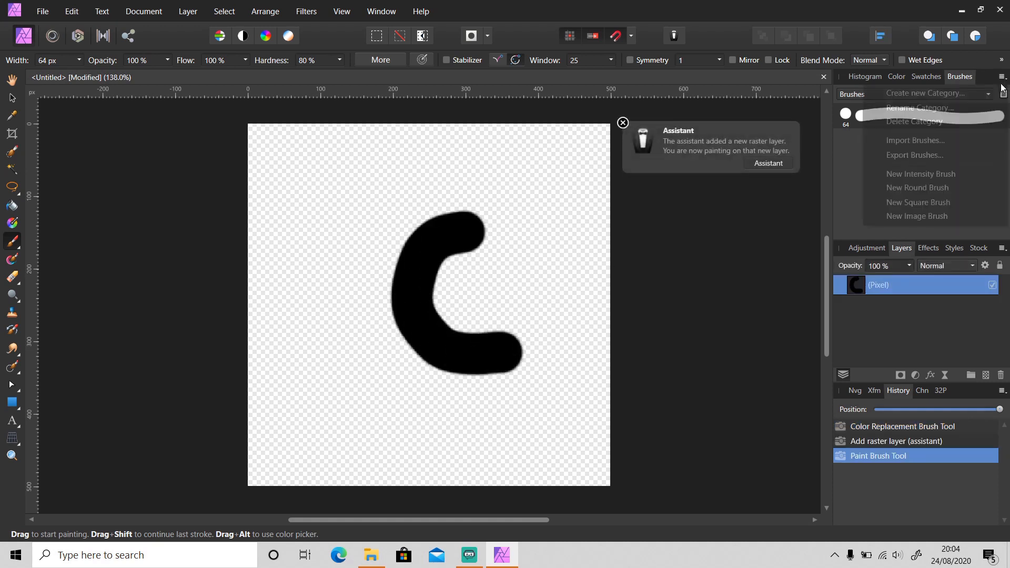
click(942, 201)
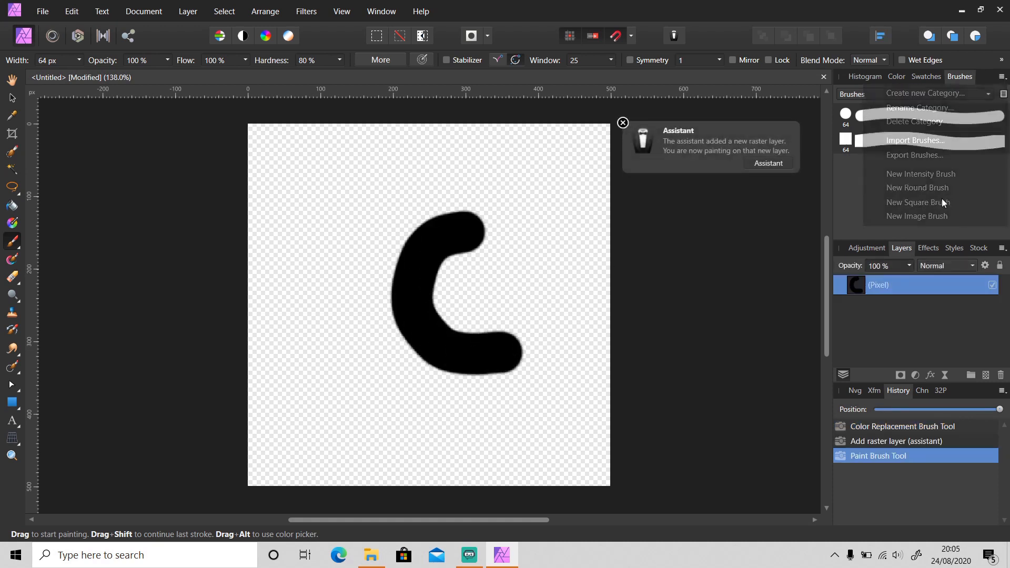
click(942, 143)
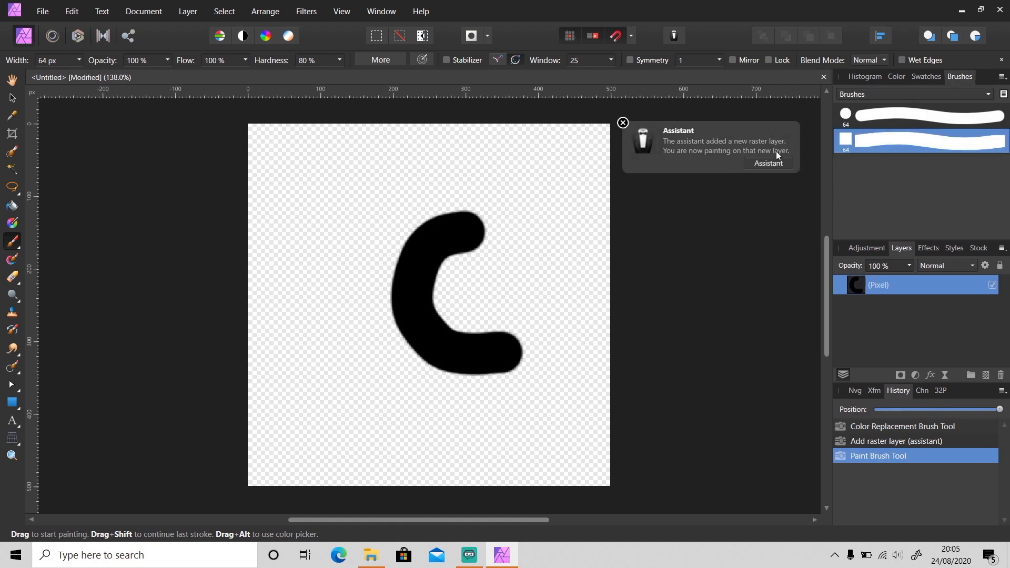
Paint a test stroke with the square brush, and undo both the square and round test strokes
mouse_move(330, 217)
mouse_down()
mouse_move(337, 377)
mouse_move(355, 425)
mouse_move(497, 442)
mouse_move(480, 446)
mouse_move(498, 482)
mouse_move(532, 435)
mouse_up()
key(ctrl+z)
key(ctrl+z)
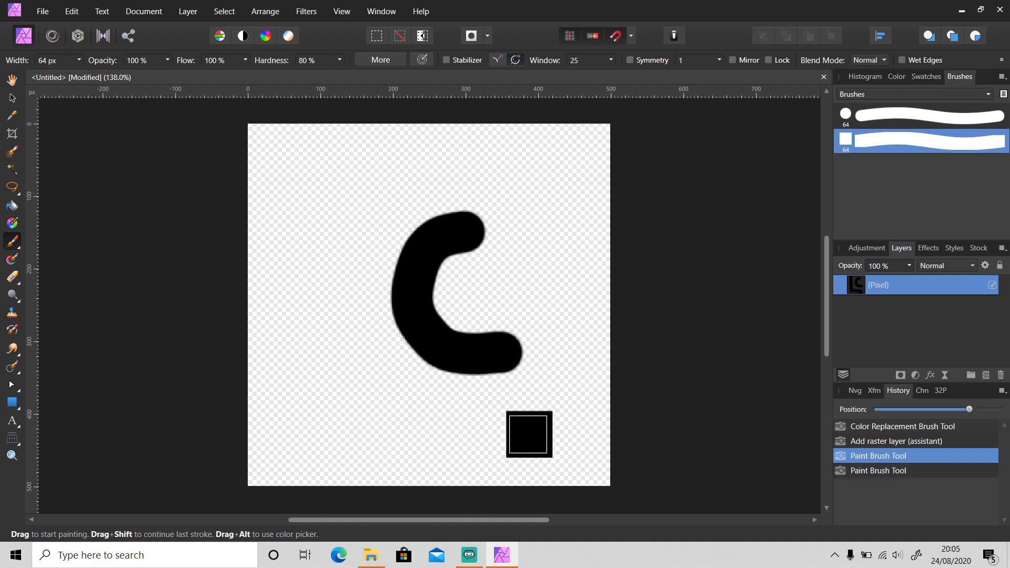
click(1002, 77)
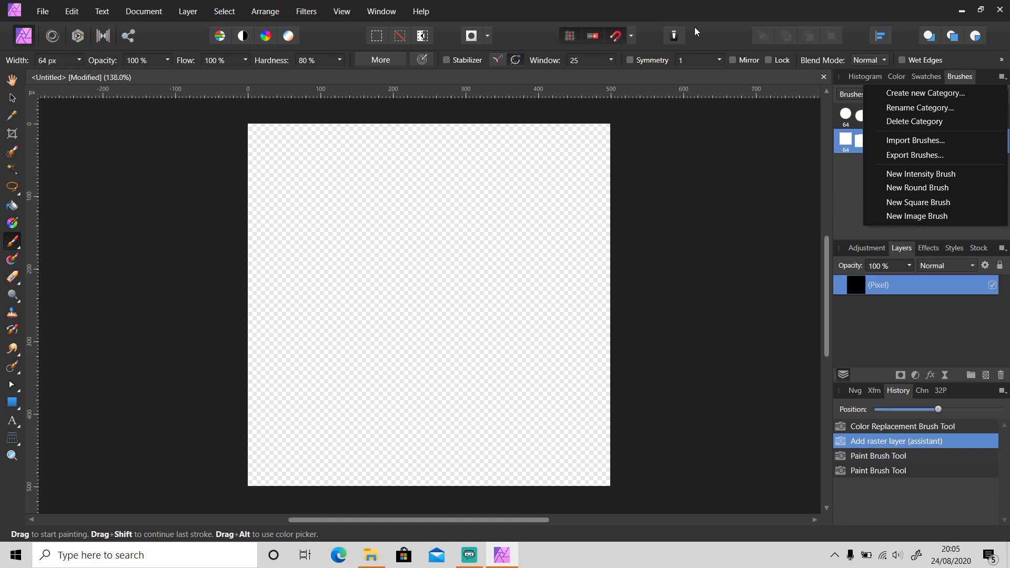
click(714, 37)
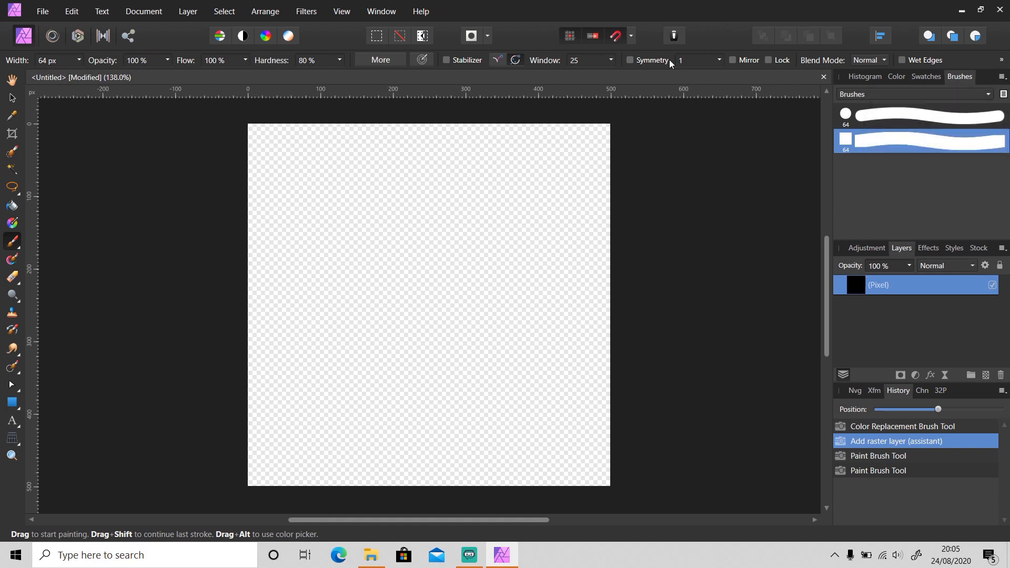
Open the photo of the wooden door in a plain wall from the Unsplash stock folder as its own document
click(376, 558)
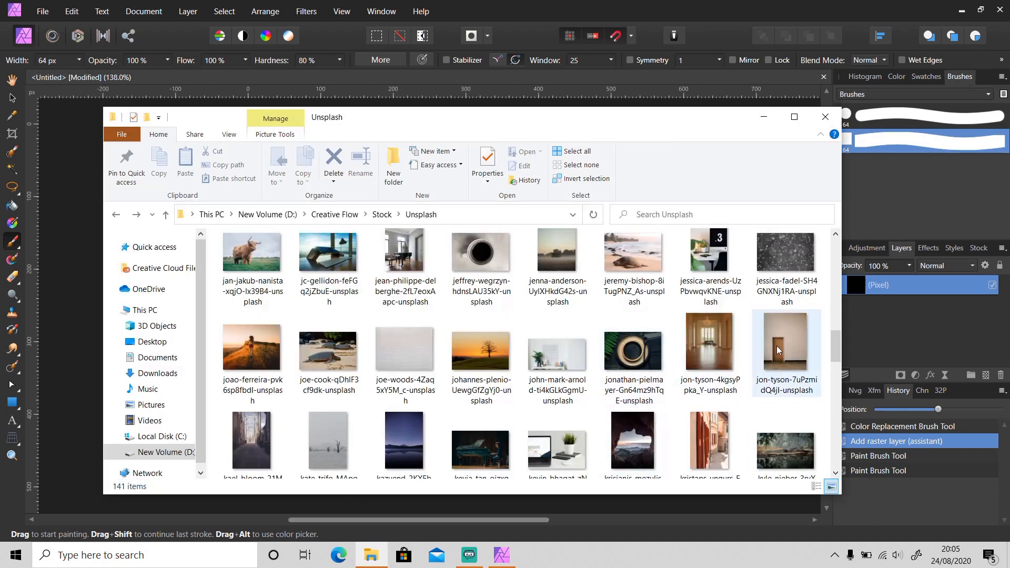
click(792, 379)
drag(824, 376, 907, 502)
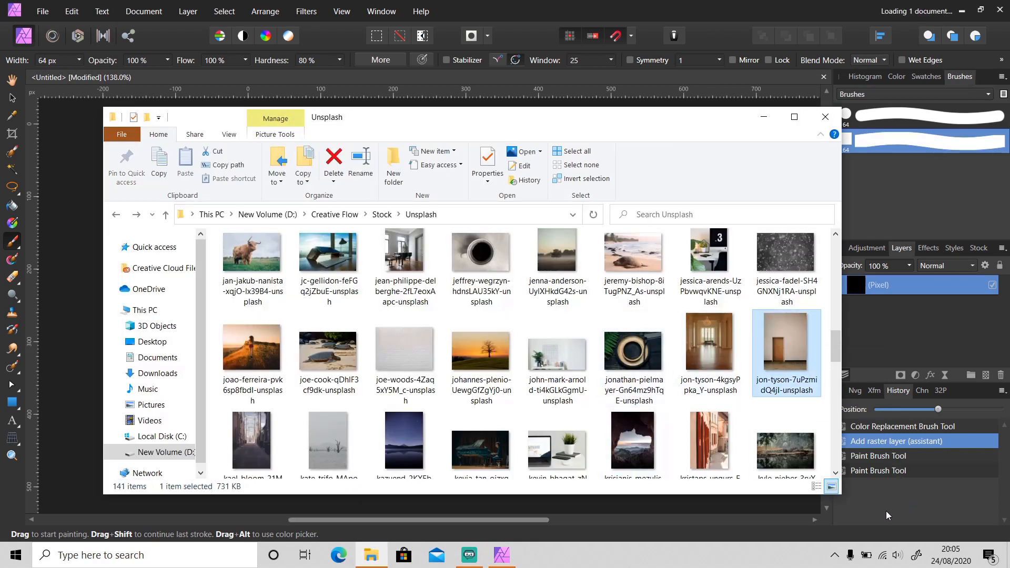
click(720, 36)
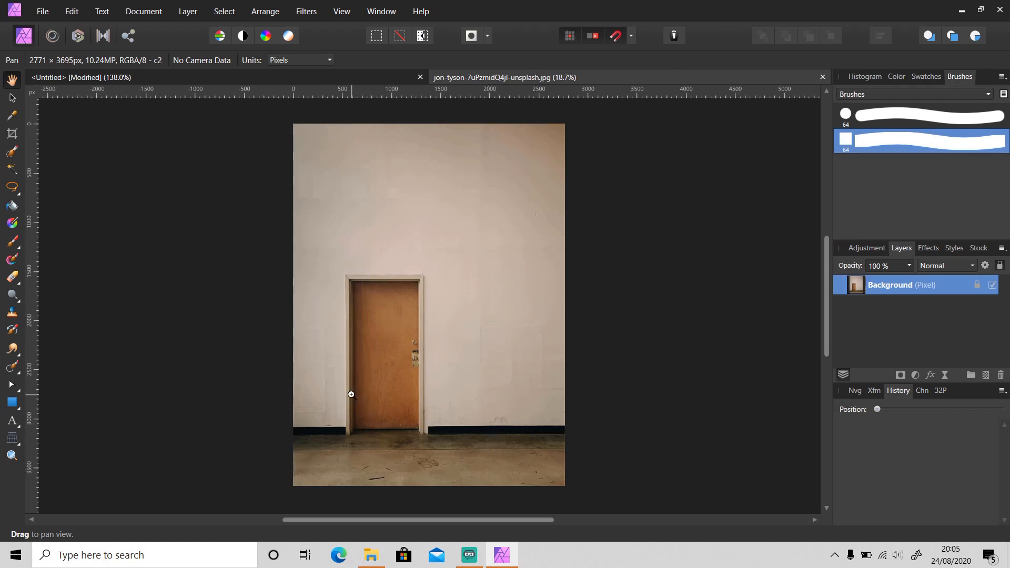
Start a polygonal freehand selection at the door's lower-left corner and trace around the foot of the left frame
key(z)
drag(349, 439, 442, 438)
drag(310, 419, 354, 419)
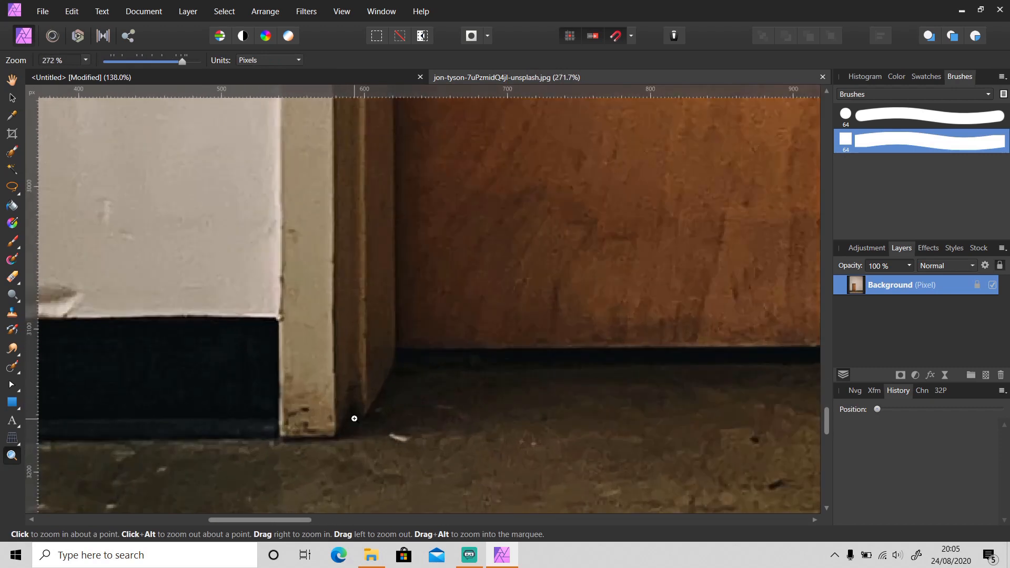
key(l)
click(58, 60)
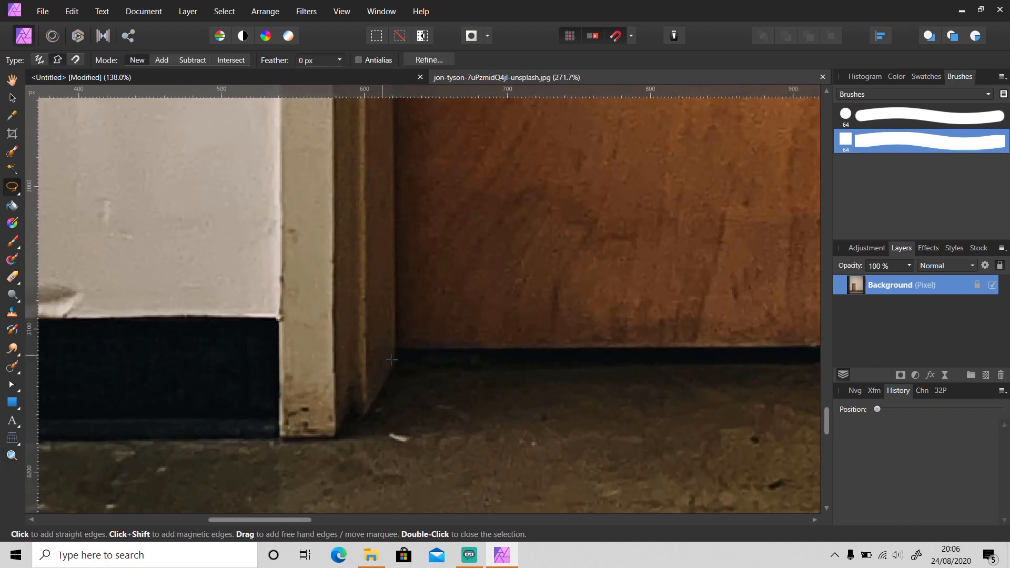
click(396, 367)
click(367, 413)
click(351, 414)
click(334, 436)
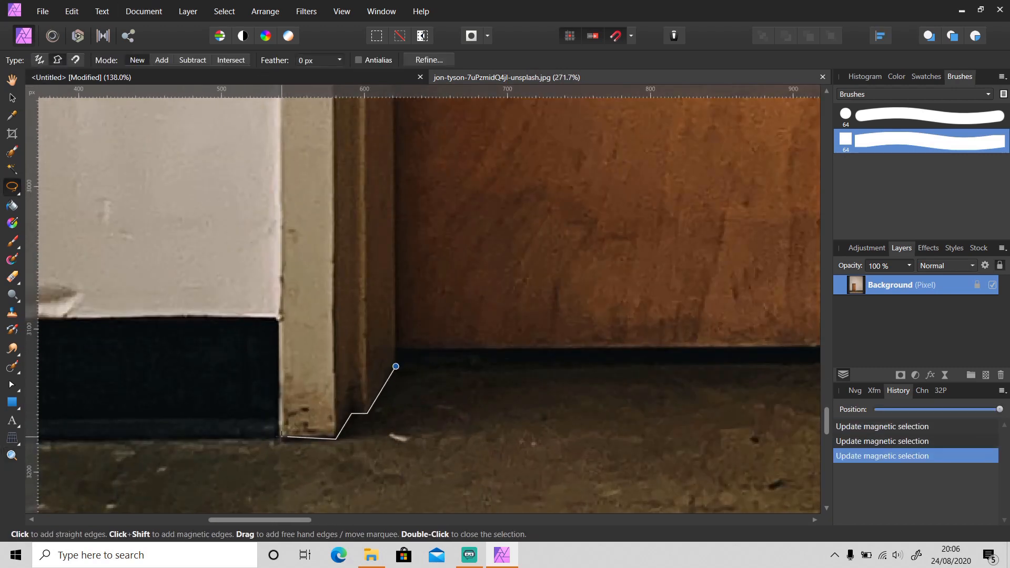
click(280, 436)
Extend the selection outline up the left frame edge and across the top to the frame's upper-right corner
scroll(579, 273, up, 6)
scroll(813, 329, up, 10)
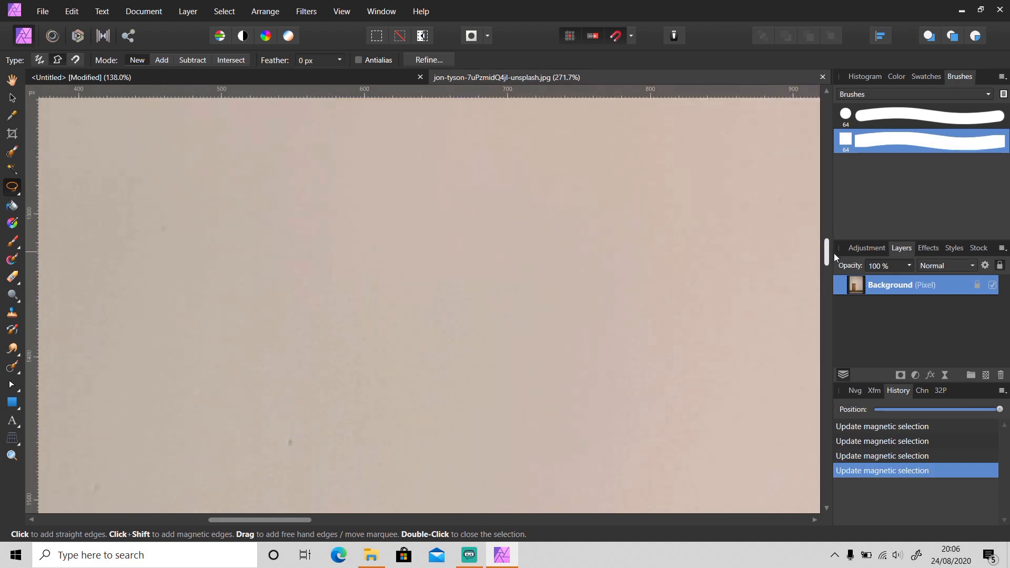
click(268, 317)
drag(303, 521, 482, 519)
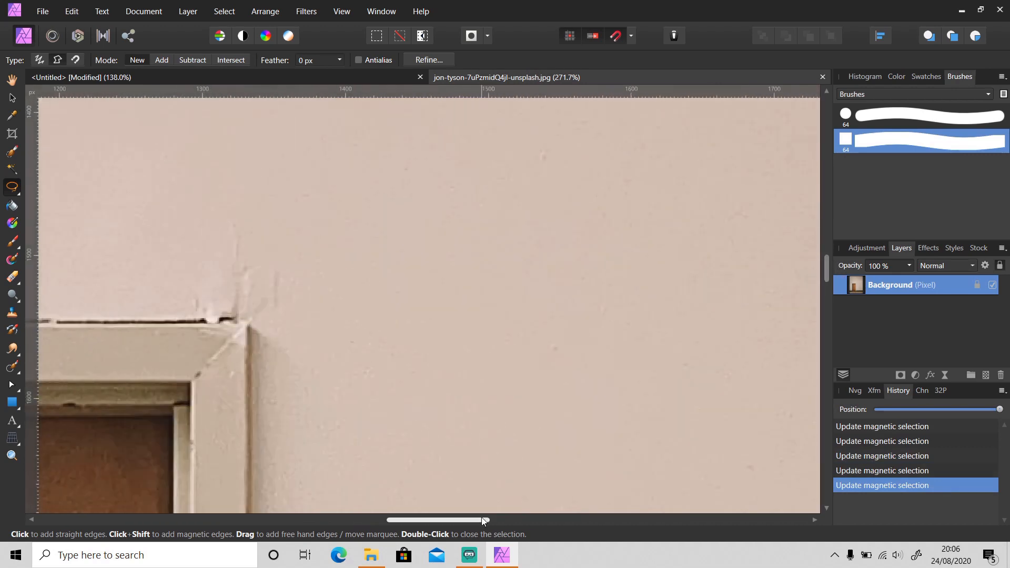
click(247, 324)
Continue the outline down the right frame edge, around its foot and along the threshold to close the door selection
scroll(801, 430, down, 15)
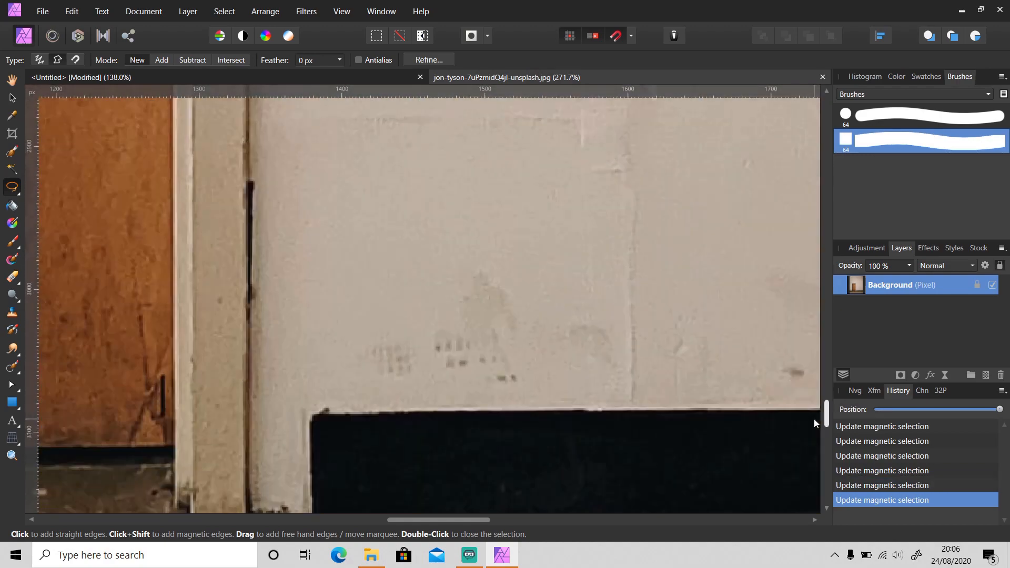
scroll(815, 423, down, 2)
click(249, 473)
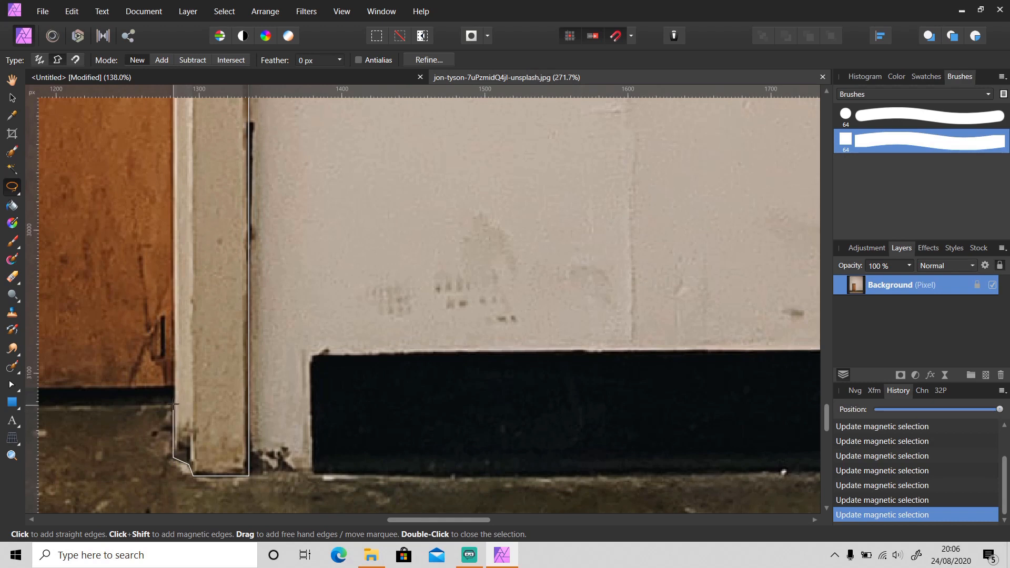
scroll(174, 458, left, 15)
click(117, 413)
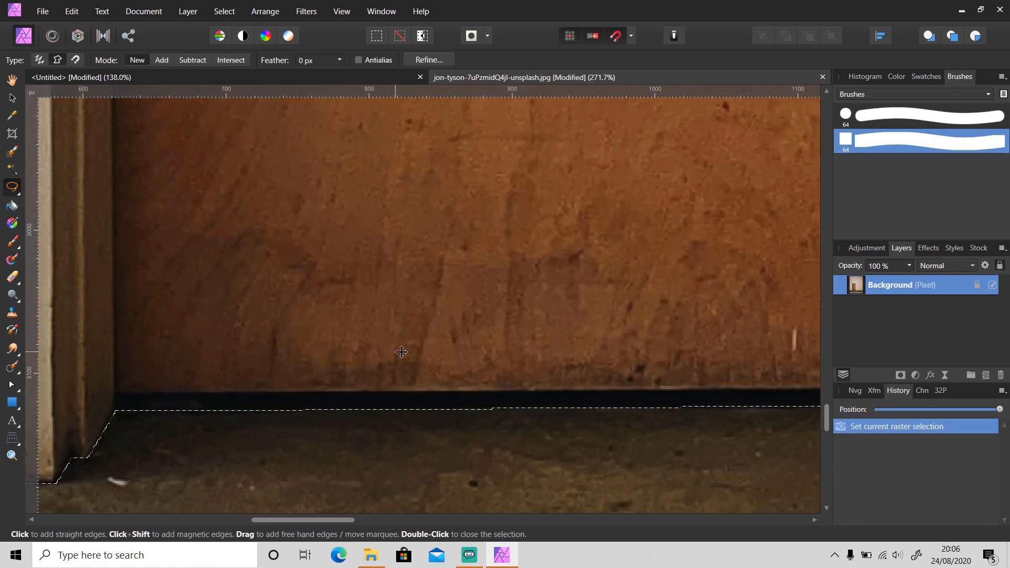
Invert the selection to delete the wall and floor around the door, and clear the selection
scroll(504, 345, down, 7)
drag(358, 520, 524, 523)
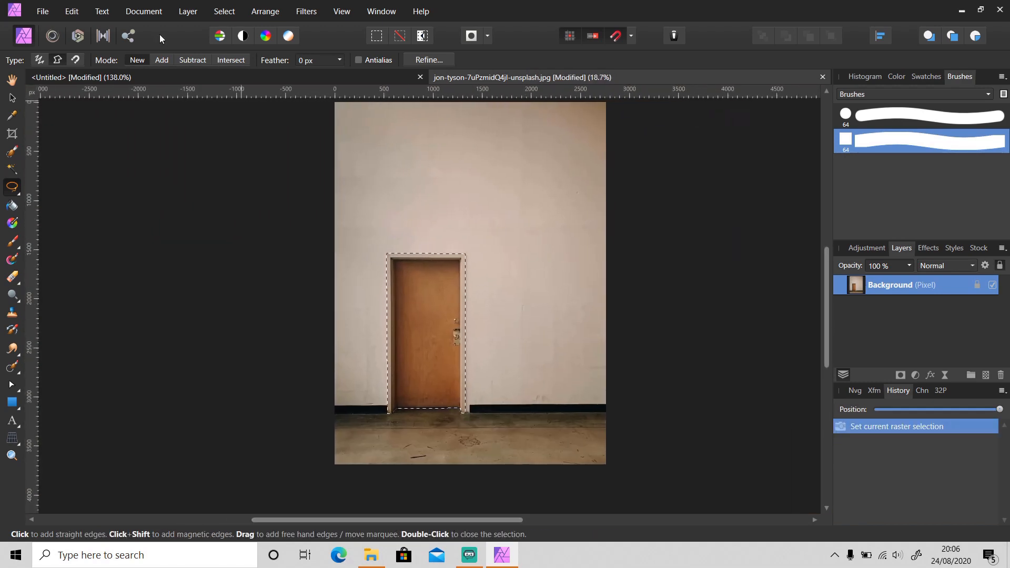
click(229, 18)
click(206, 63)
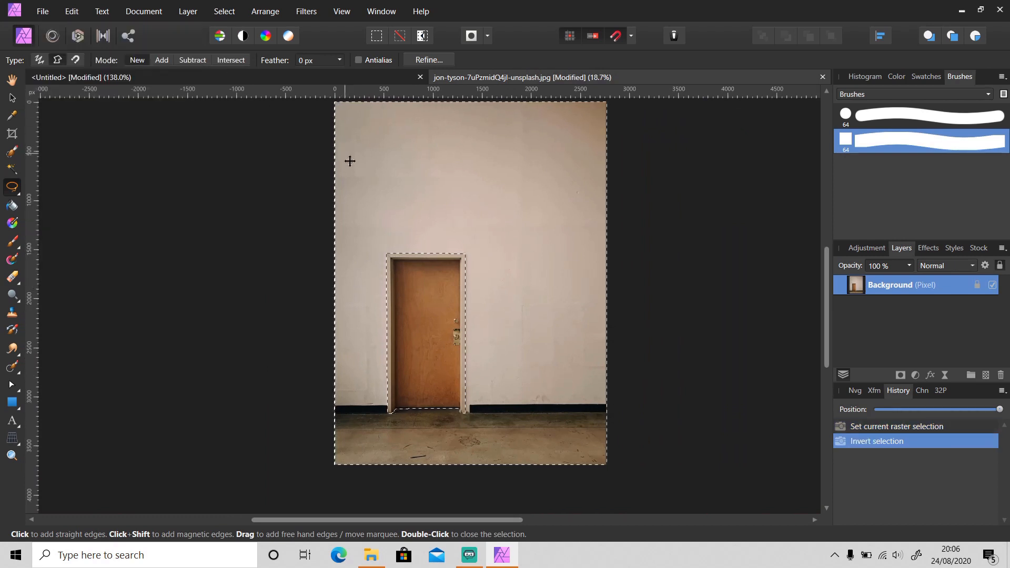
key(Delete)
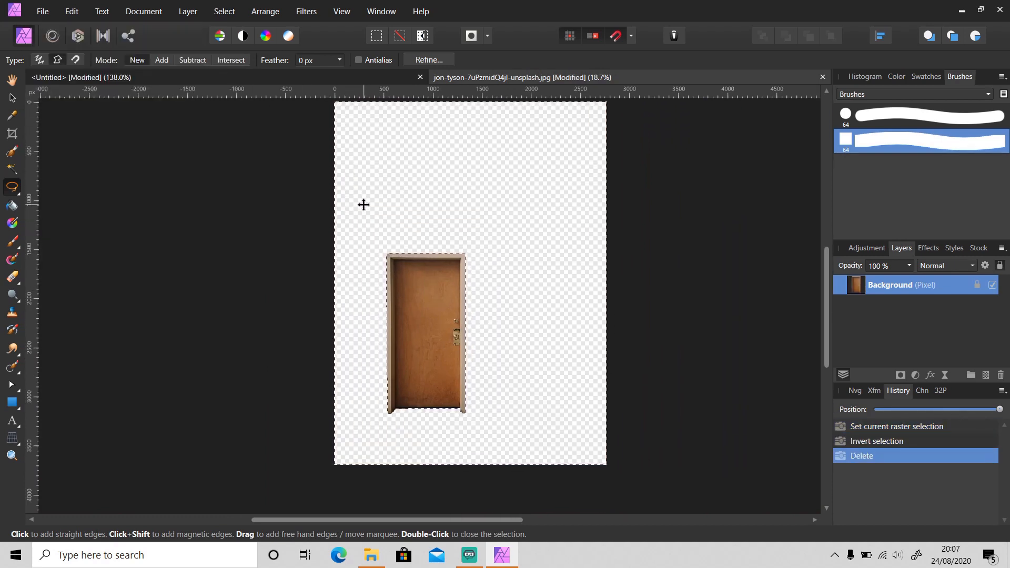
key(ctrl+d)
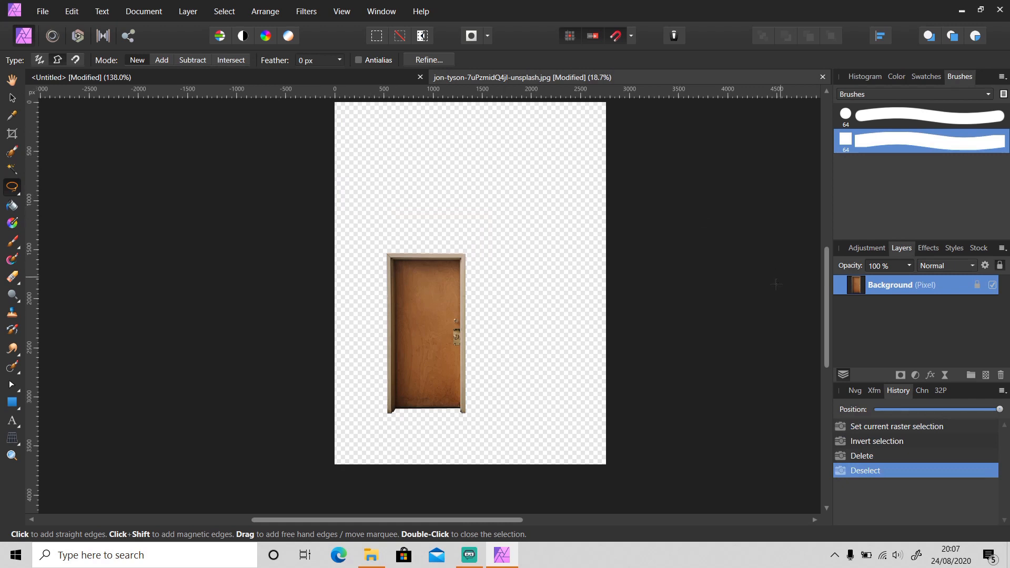
Export the cut-out door as a full-size PNG to the Desktop under the suggested file name, and close the photo without saving
drag(828, 312, 827, 307)
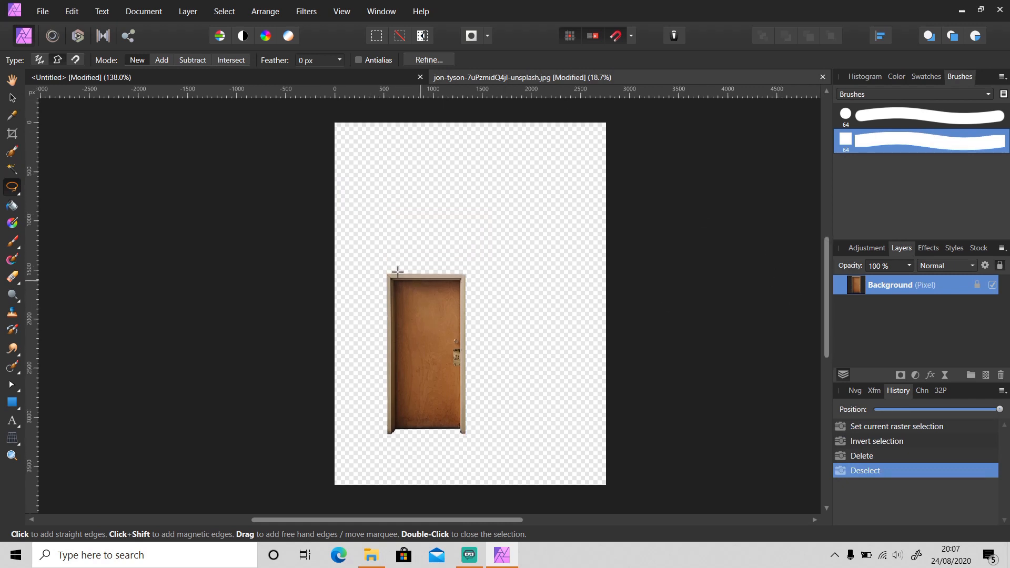
click(42, 11)
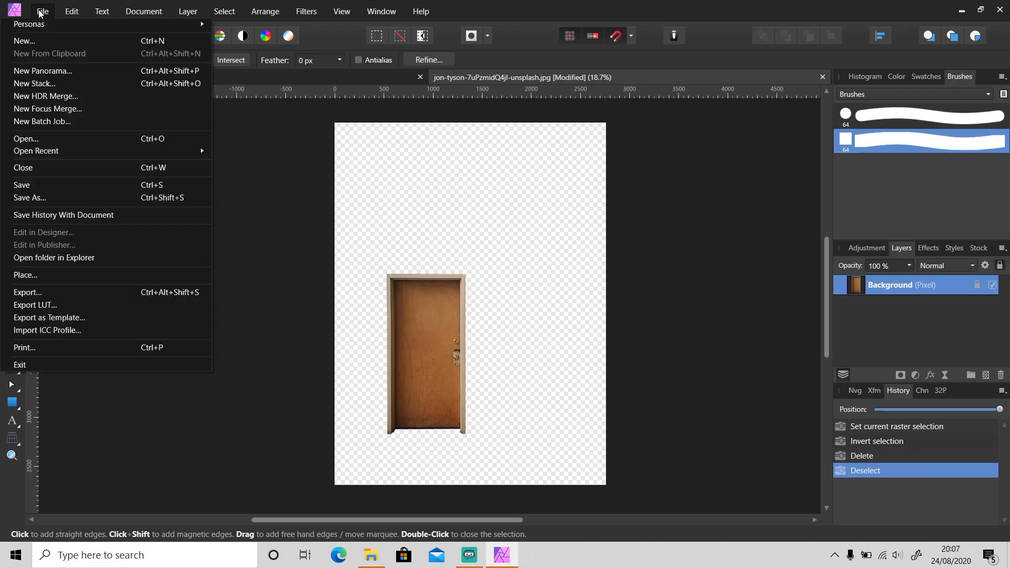
click(69, 292)
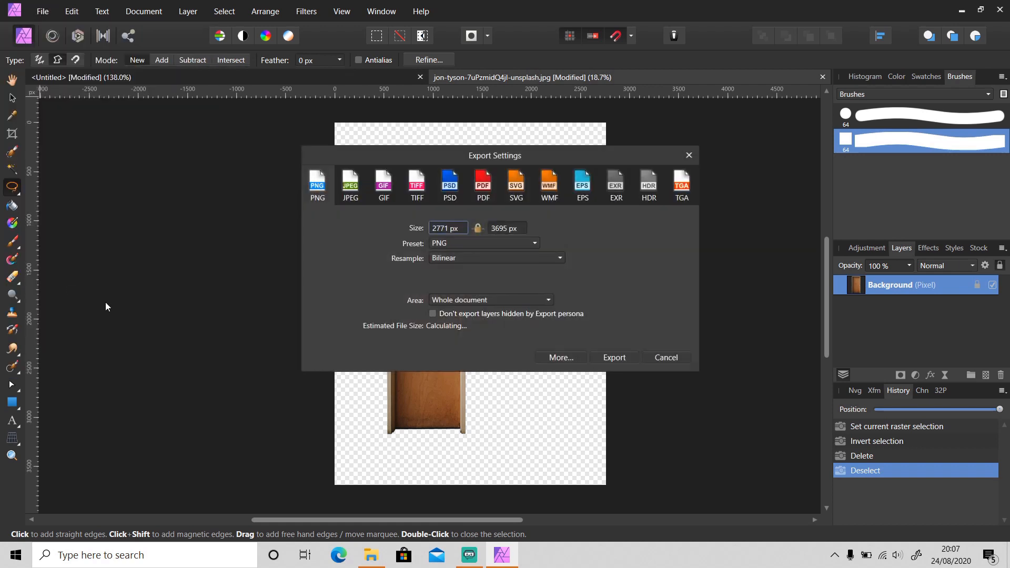
click(615, 357)
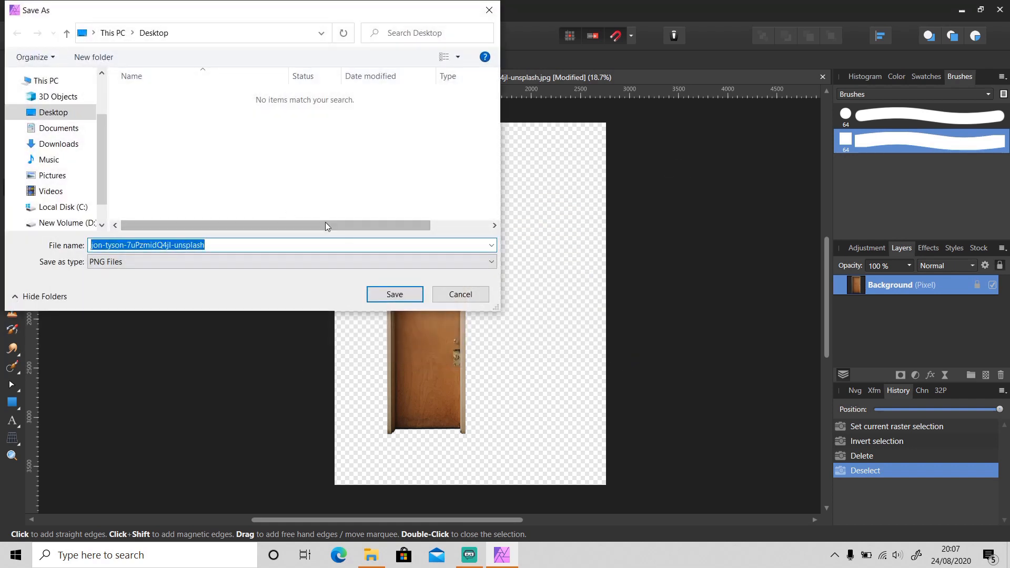
click(394, 295)
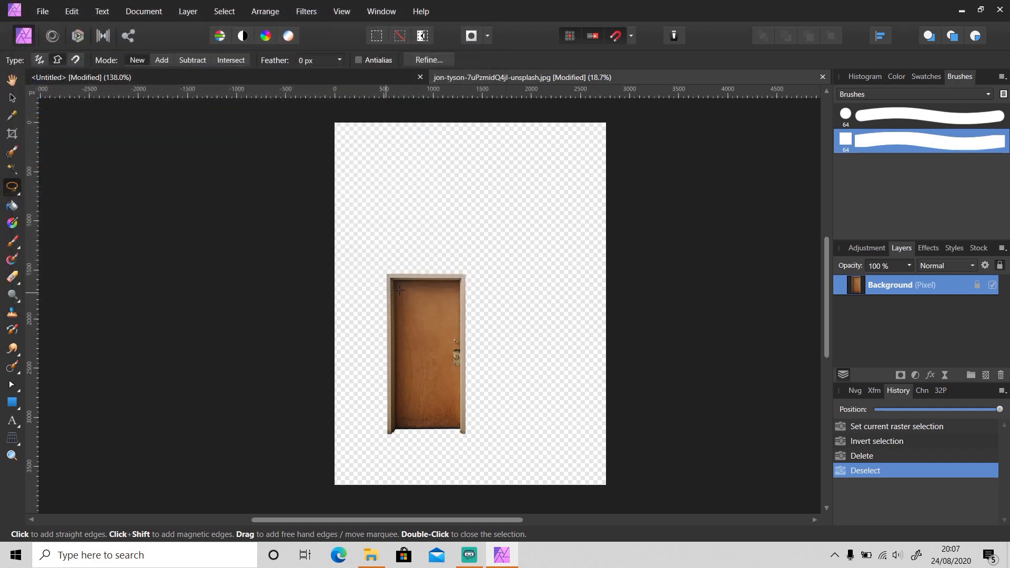
click(822, 77)
click(500, 288)
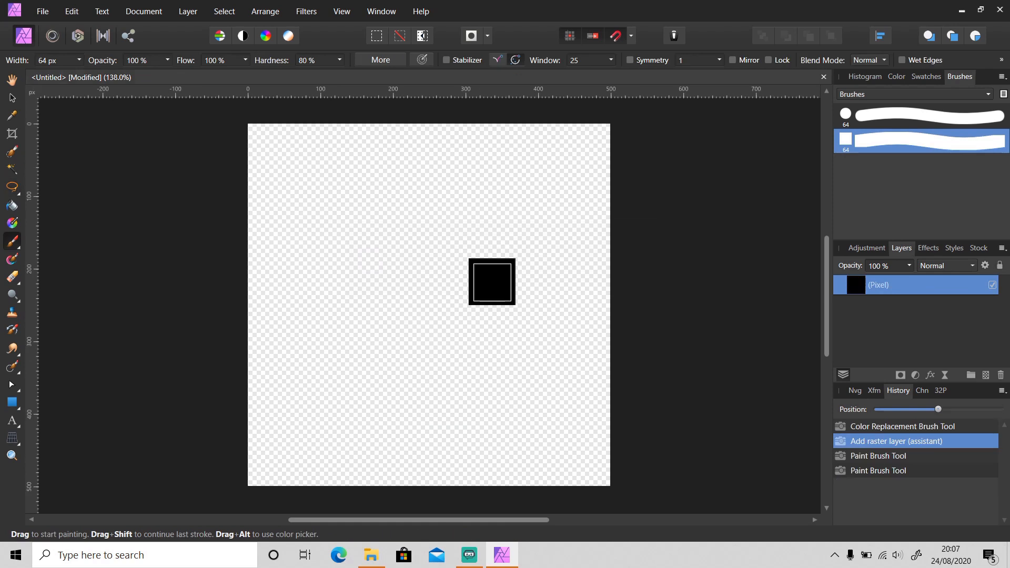
Create a new image brush in the Brushes category from the exported door PNG on the Desktop
click(1001, 78)
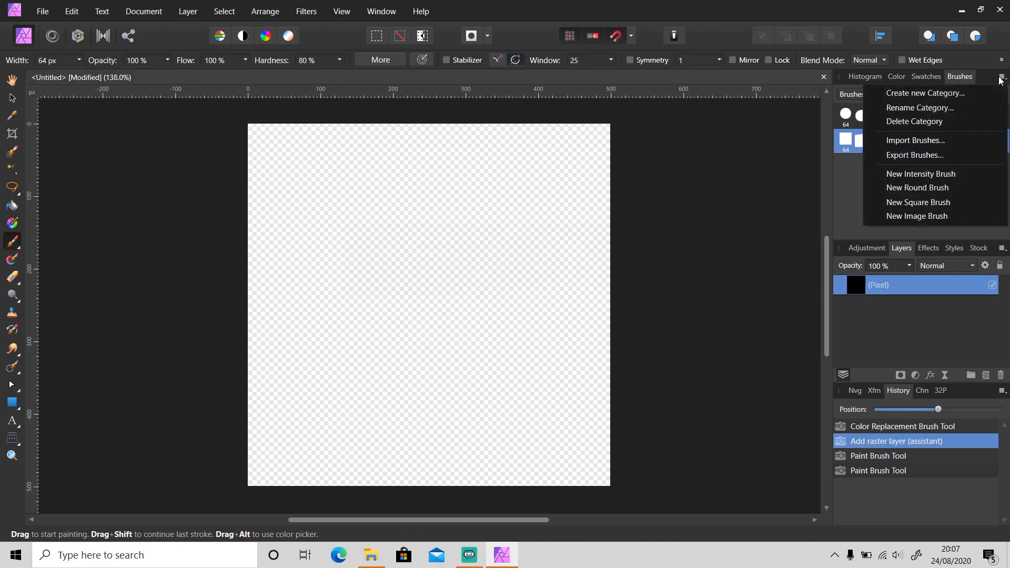
click(926, 217)
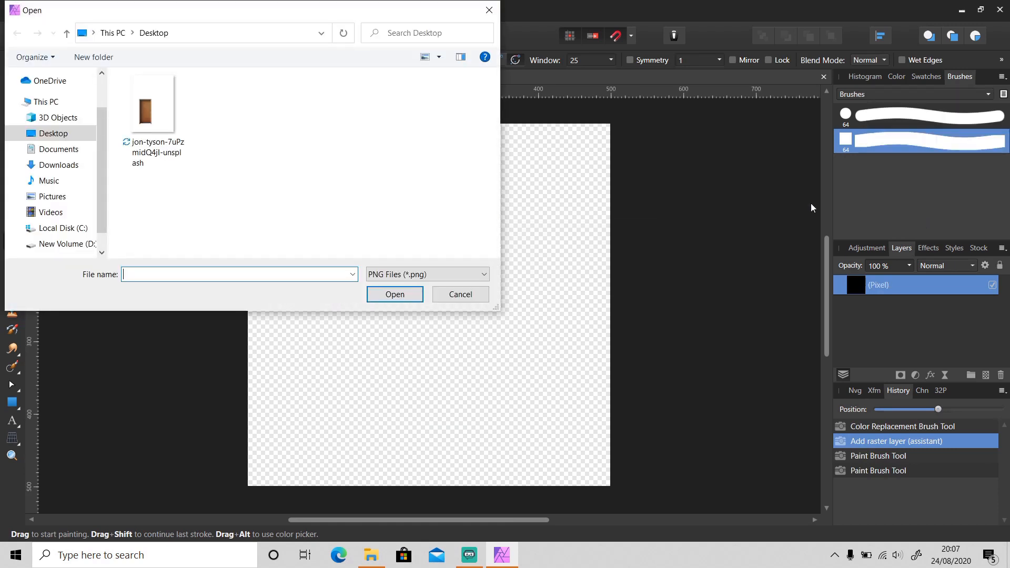
double_click(170, 144)
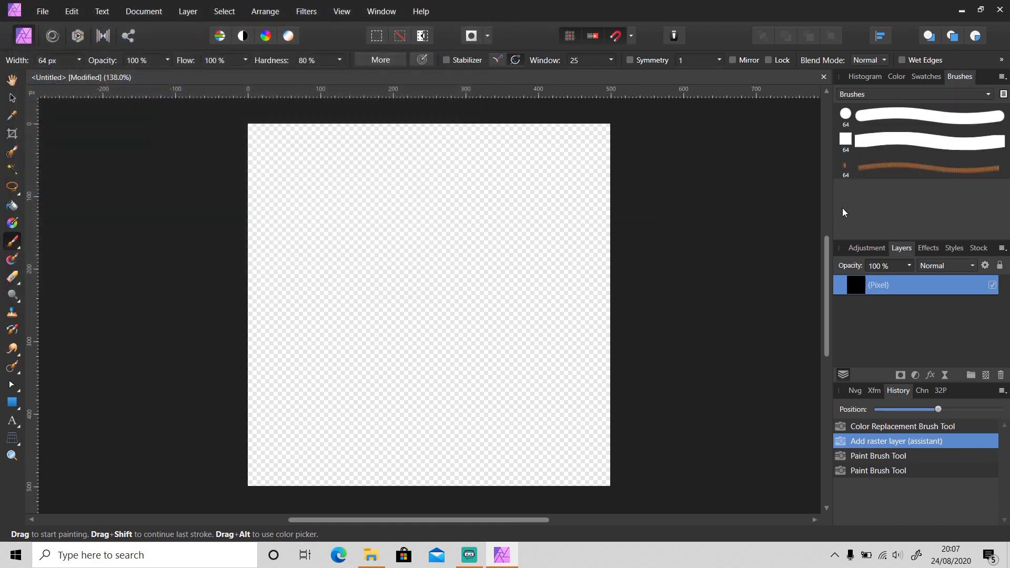
Test the door brush at a width of 393.8 px by stamping doors on the blank canvas, and undo the stamps
click(879, 168)
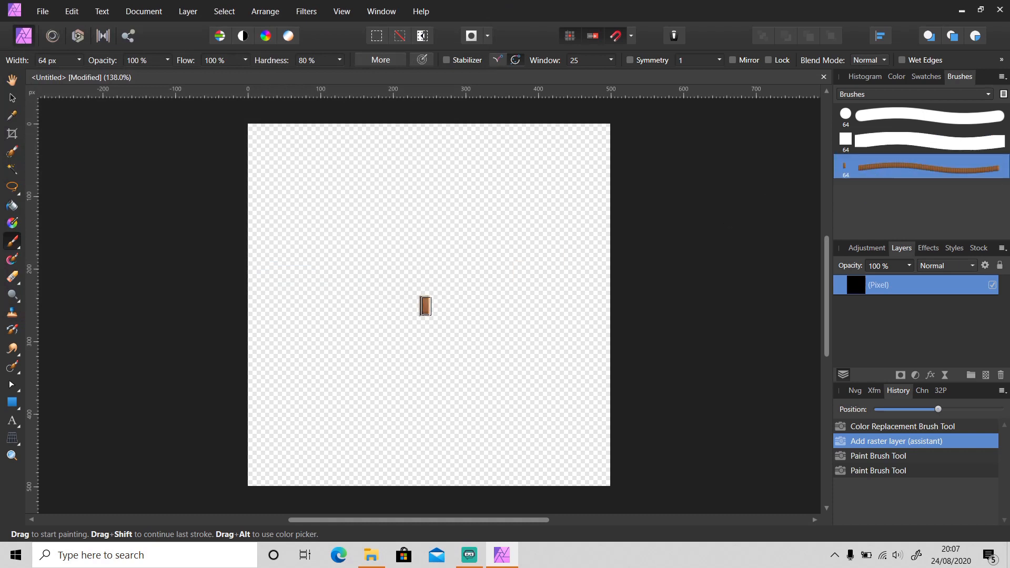
key(bracketright)
key(bracketright)
key(bracketright)
key(bracketright)
key(bracketright)
key(bracketright)
key(bracketright)
key(bracketright)
key(bracketright)
key(bracketright)
key(bracketright)
key(bracketright)
key(bracketright)
key(bracketright)
key(bracketright)
key(bracketright)
key(bracketright)
key(bracketright)
key(bracketright)
key(bracketright)
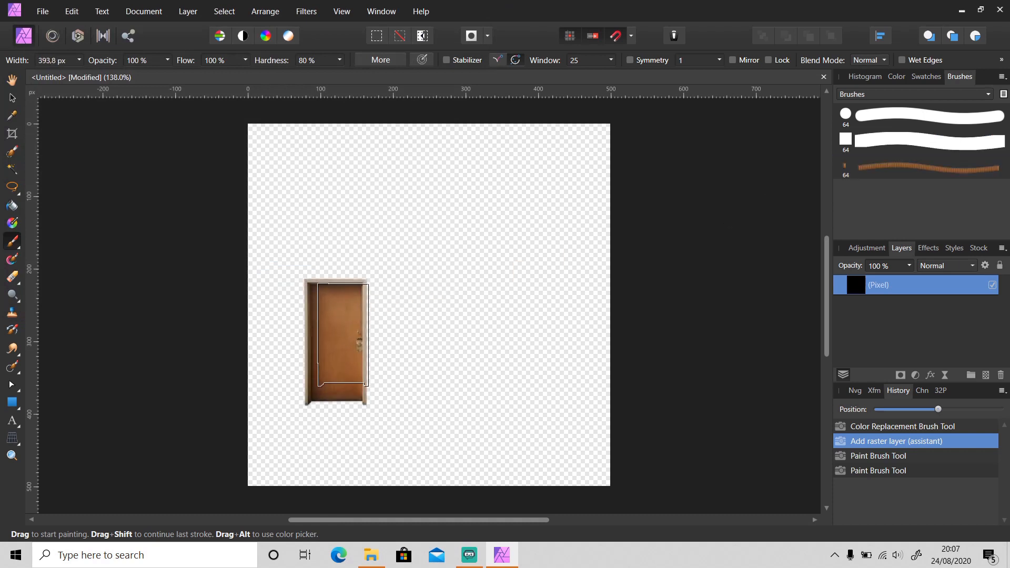
key(bracketleft)
key(bracketleft)
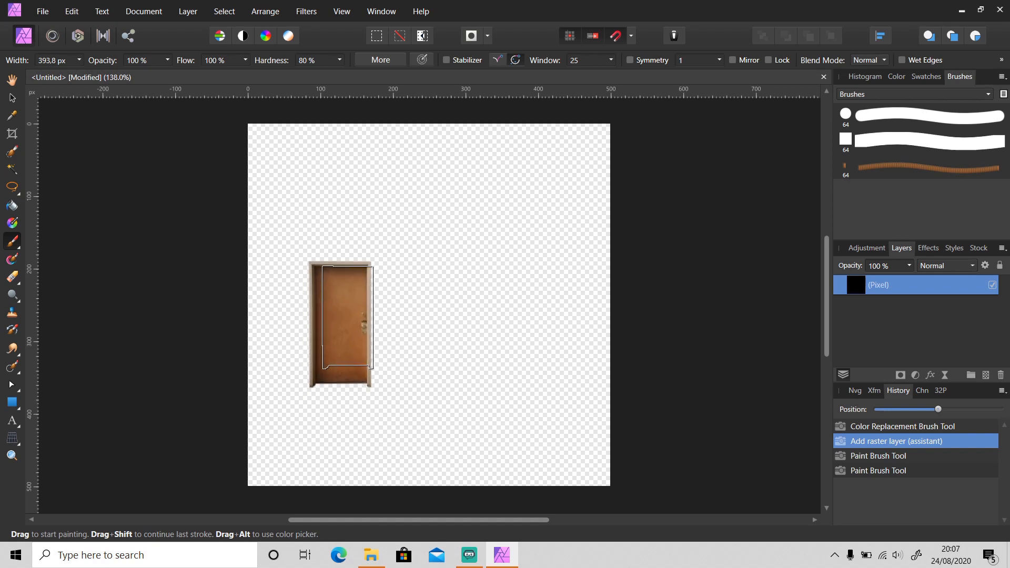
click(379, 328)
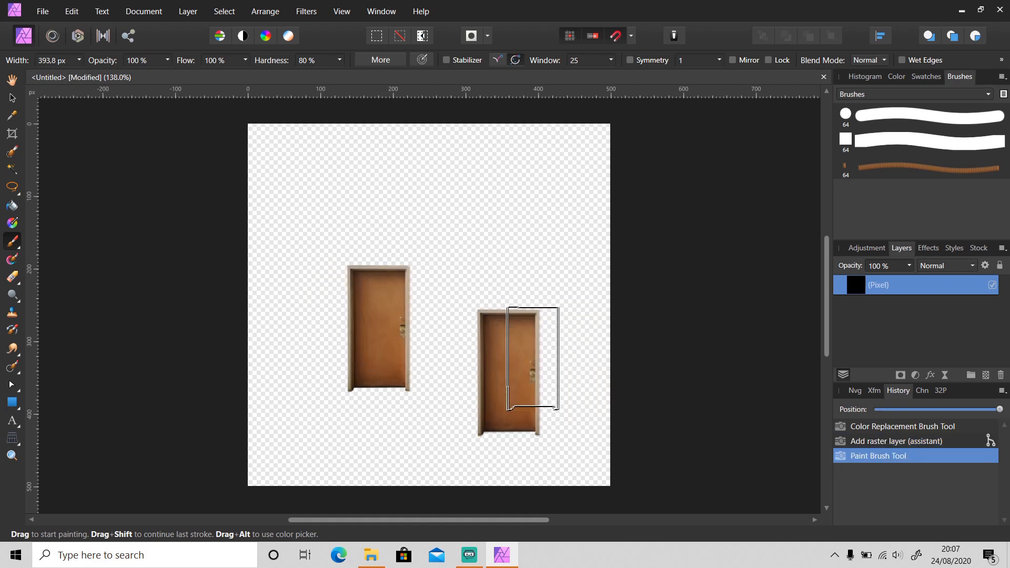
key(ctrl+z)
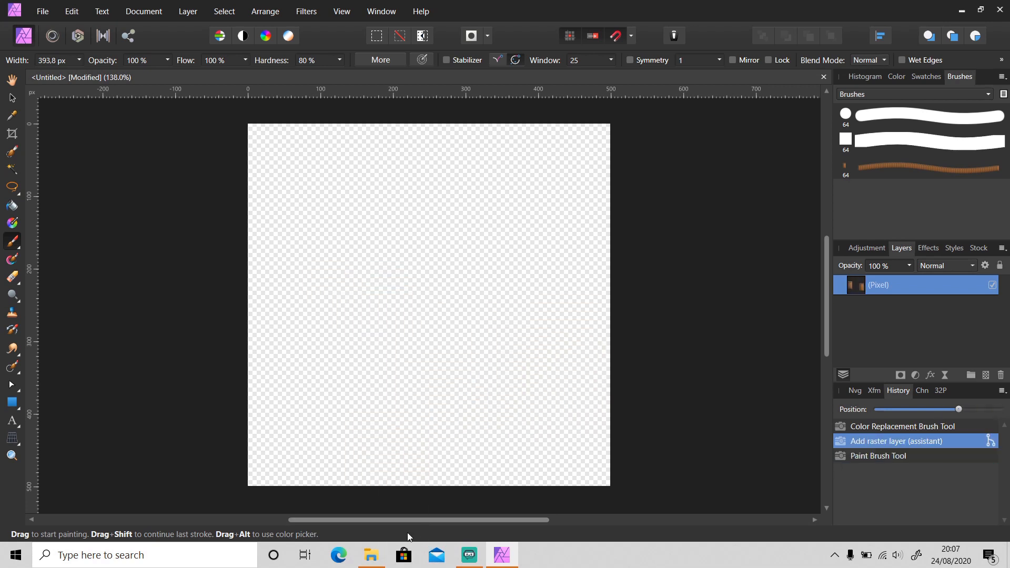
Open the white brick wall photo from File Explorer as a separate document
click(371, 555)
drag(404, 358, 884, 495)
click(729, 33)
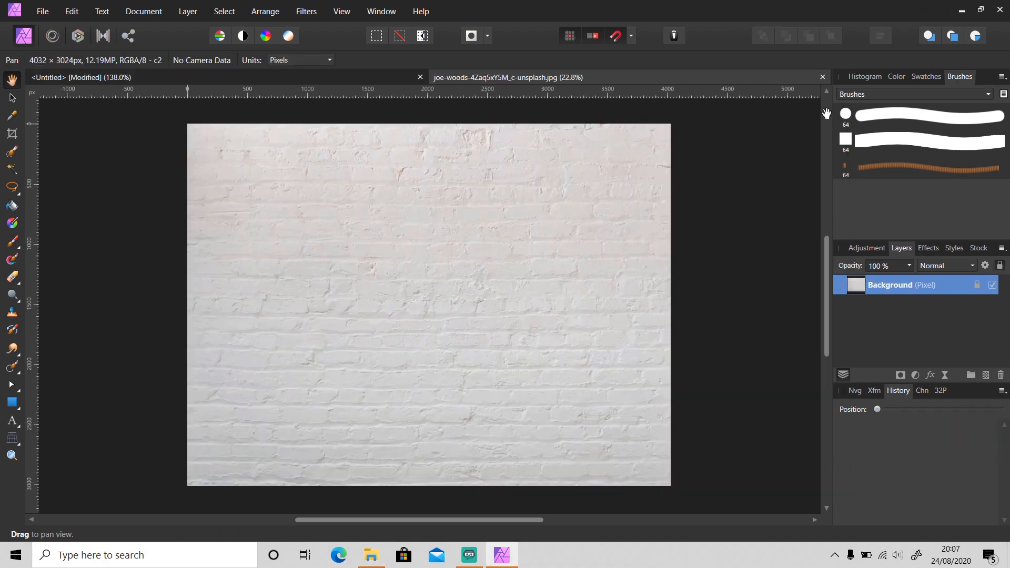
Stamp a door at the wall's lower left using the door brush at 2786.3 px, and close the photo without saving
click(899, 166)
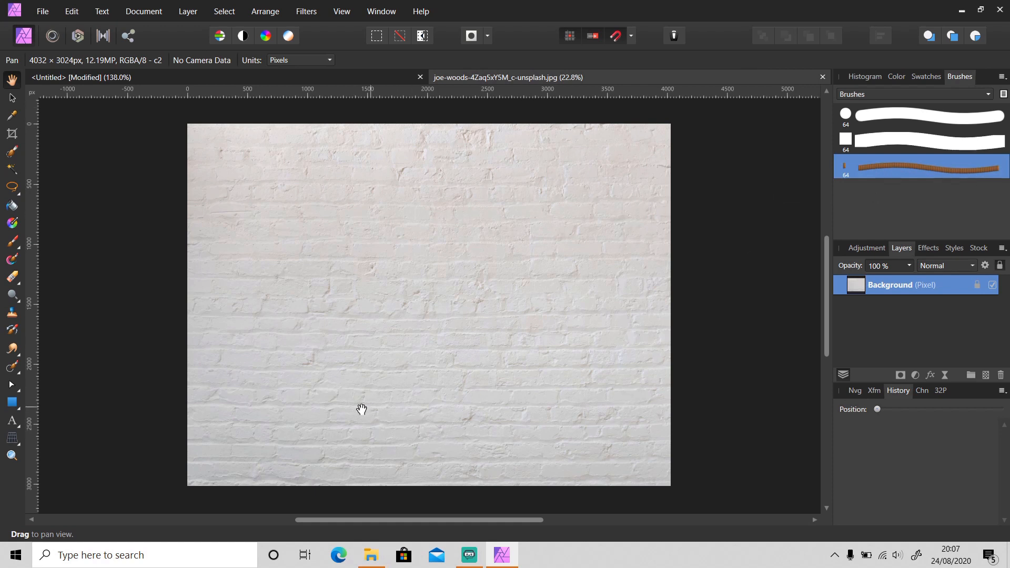
key(b)
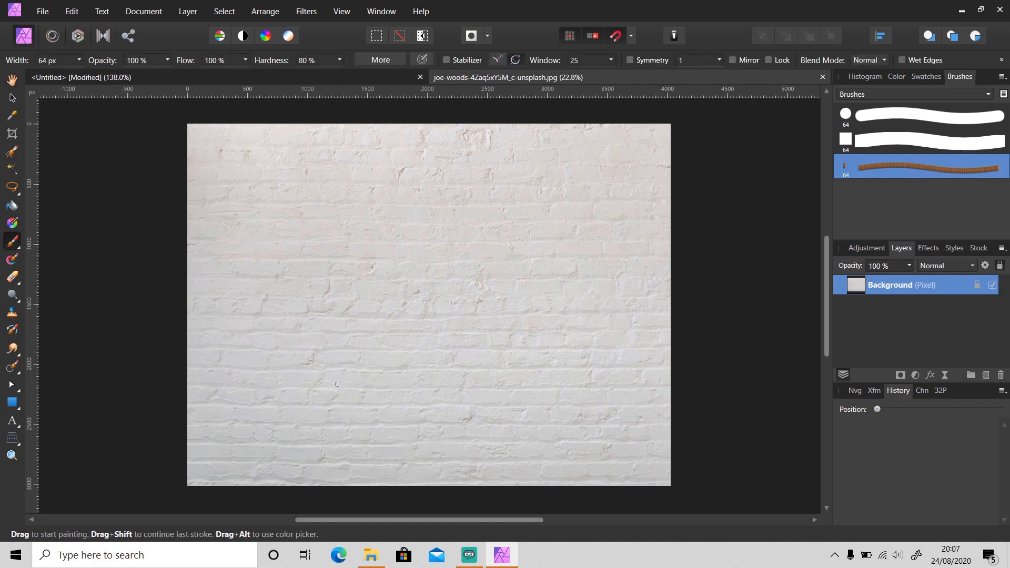
key(bracketright)
key(bracketright)
key(bracketright)
key(bracketright)
key(bracketright)
key(bracketright)
key(bracketright)
key(bracketright)
key(bracketright)
key(bracketright)
key(bracketright)
key(bracketright)
key(bracketright)
key(bracketright)
key(bracketright)
key(bracketright)
key(bracketright)
key(bracketright)
key(bracketright)
key(bracketright)
key(bracketright)
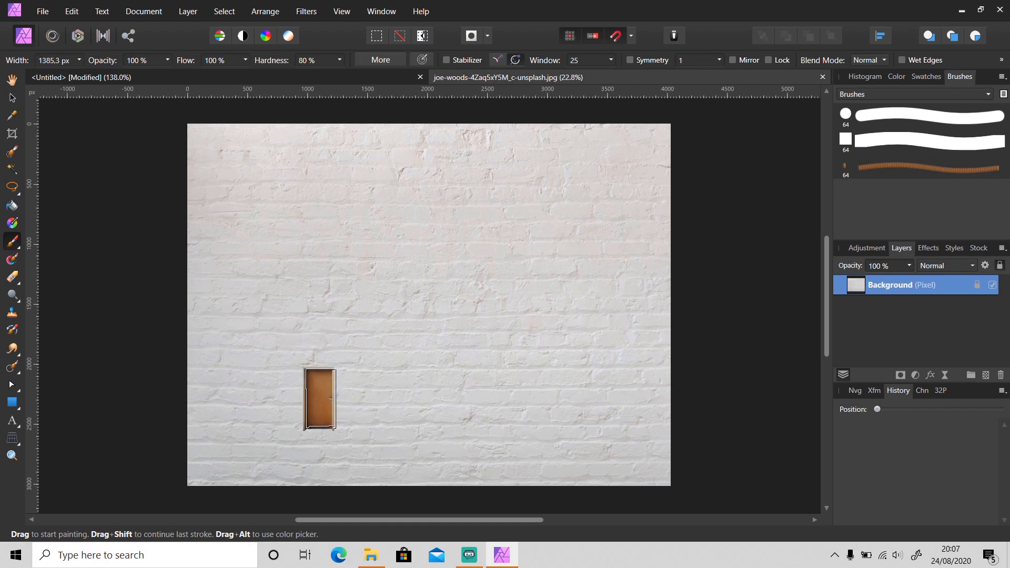
key(bracketright)
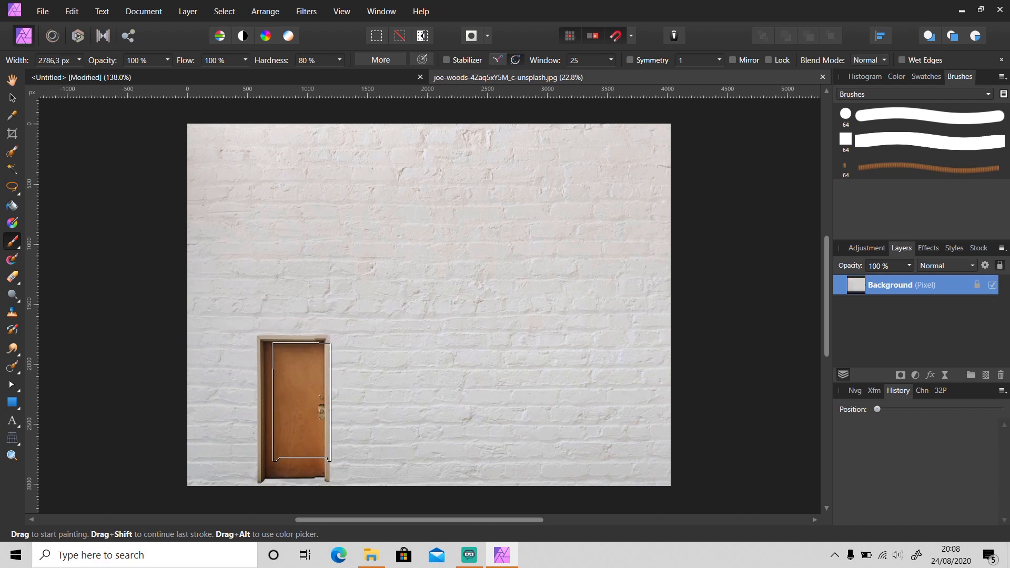
click(302, 399)
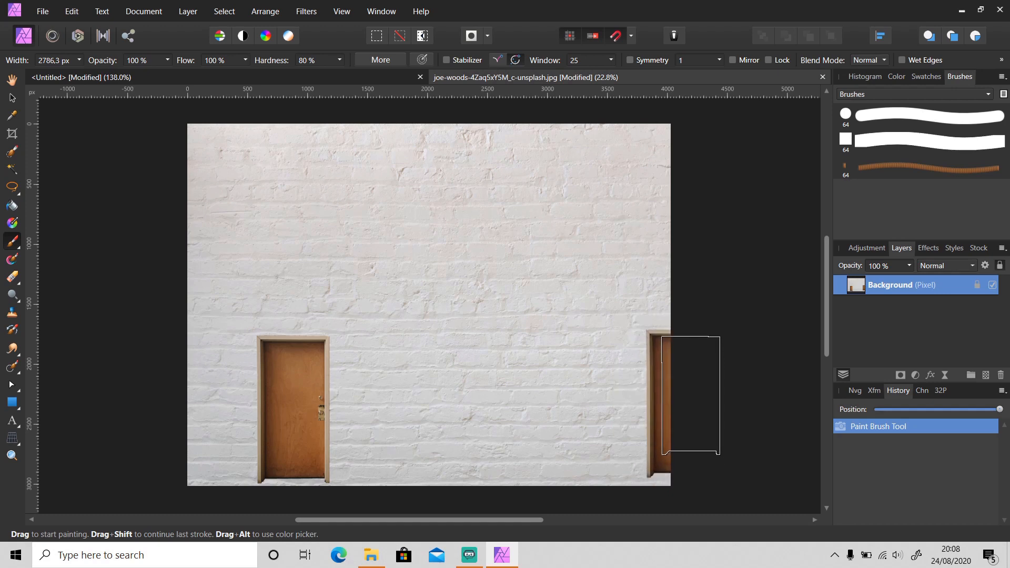
click(822, 77)
click(509, 288)
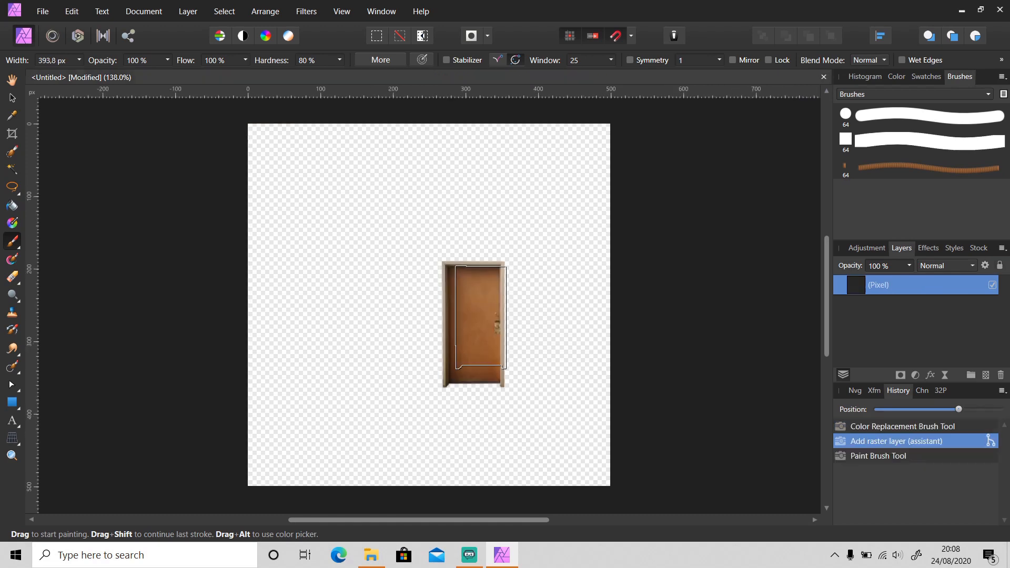
Select the round brush and raise its Size Jitter close to the maximum in the brush dynamics
click(896, 117)
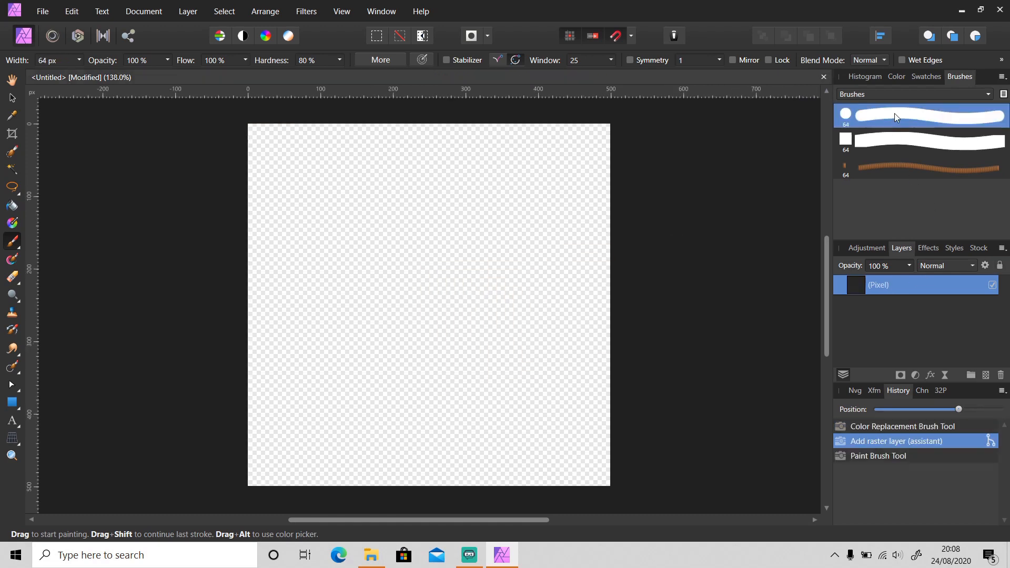
click(1002, 77)
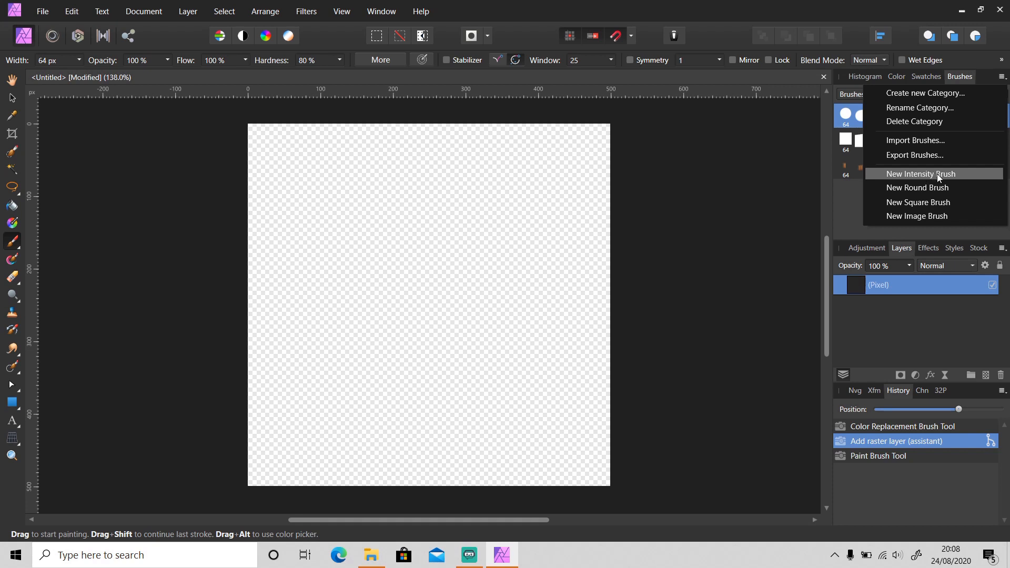
click(908, 42)
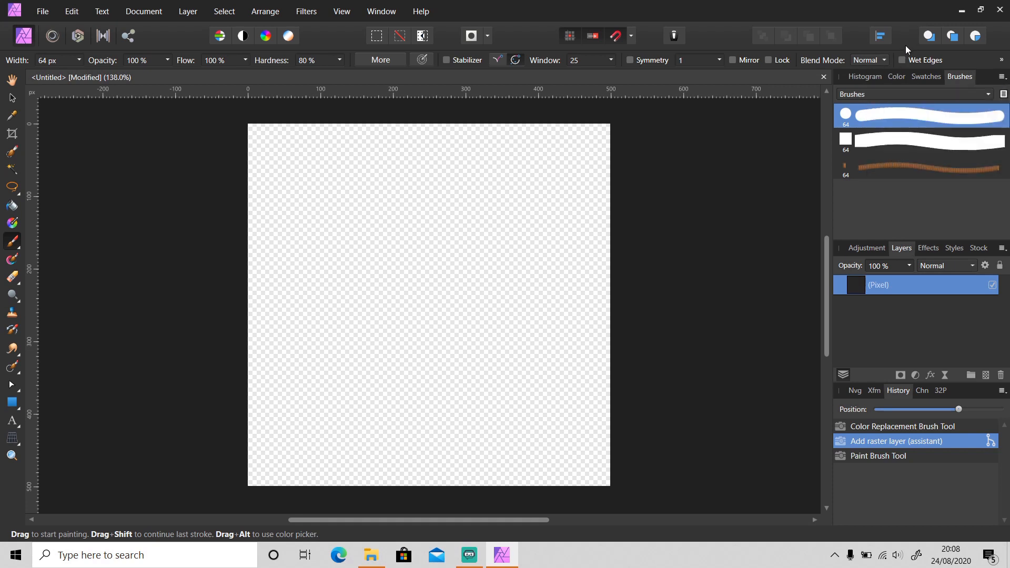
click(455, 280)
click(380, 59)
click(479, 207)
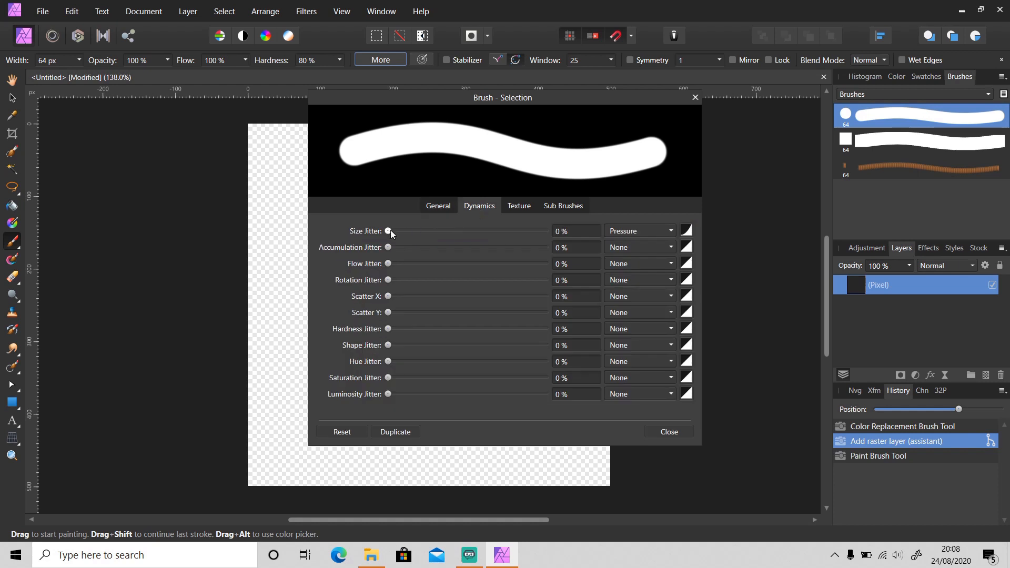
drag(391, 232, 545, 231)
click(666, 429)
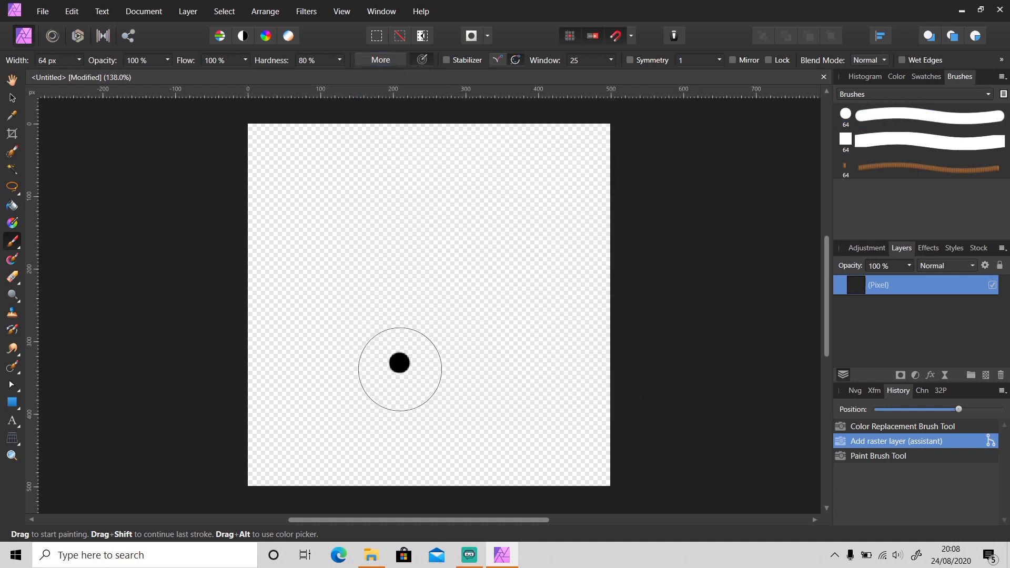
Reduce the brush width to 46.2 px and paint a tuft of three grass blades rising from one base point
key([)
key([)
key(ctrl+shift+z)
key(ctrl+z)
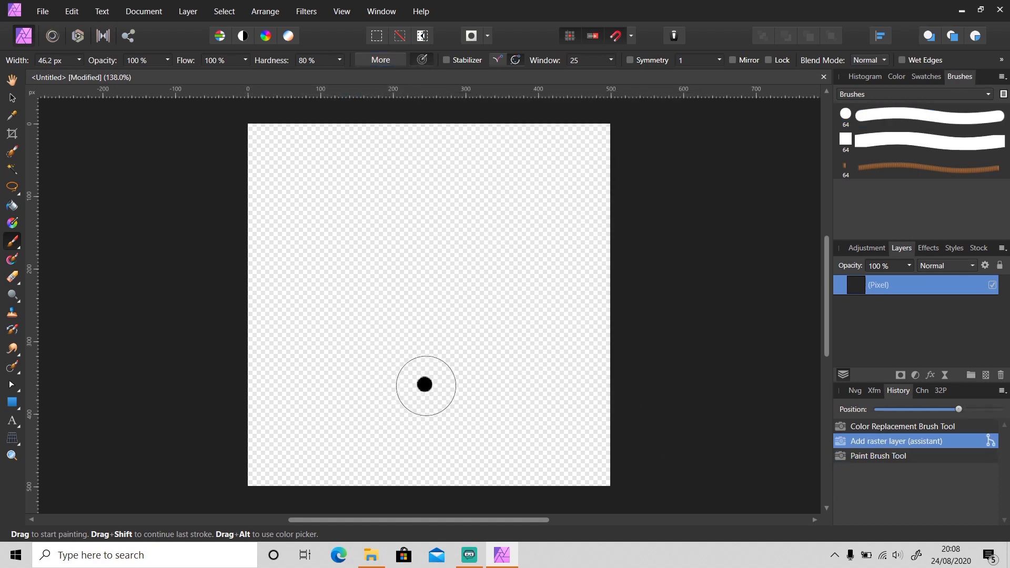
key(ctrl+shift+z)
drag(413, 415, 326, 298)
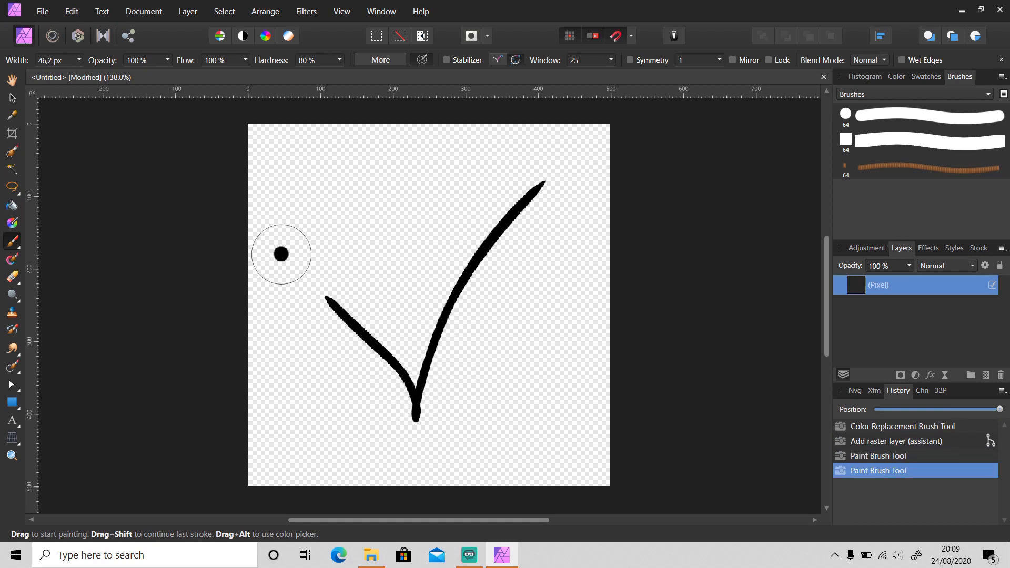
key(ctrl+z)
key(ctrl+z)
mouse_move(415, 411)
mouse_down()
mouse_move(303, 289)
mouse_move(341, 308)
mouse_move(412, 204)
mouse_up()
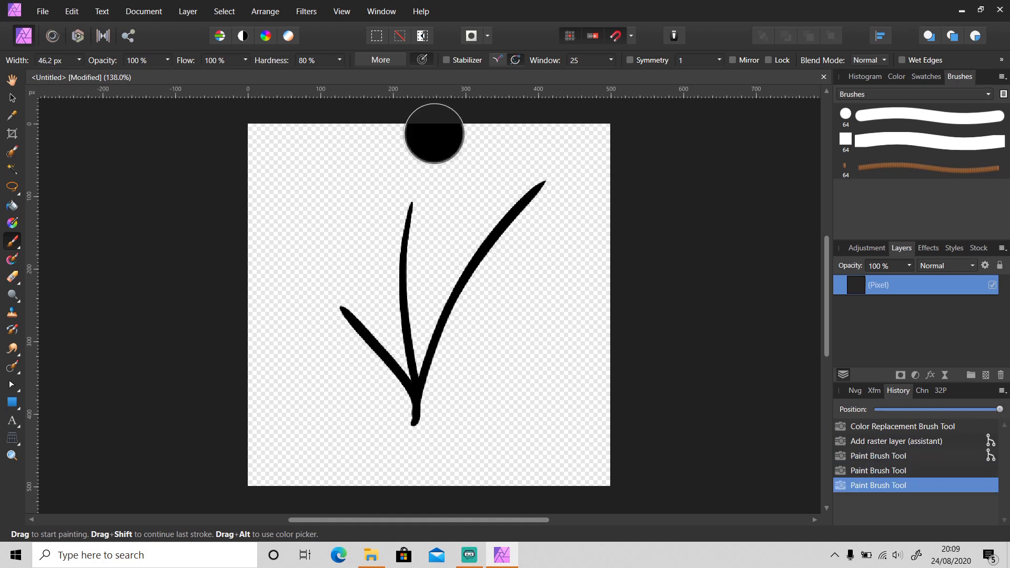
Export the painted grass tuft as a 500 × 500 px PNG of the whole document
click(50, 13)
click(155, 293)
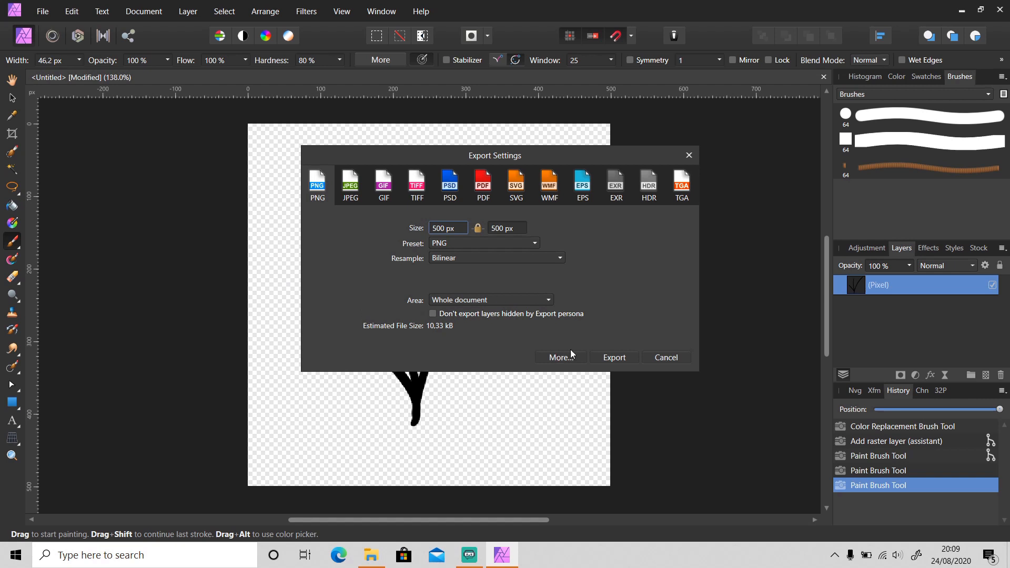
click(610, 353)
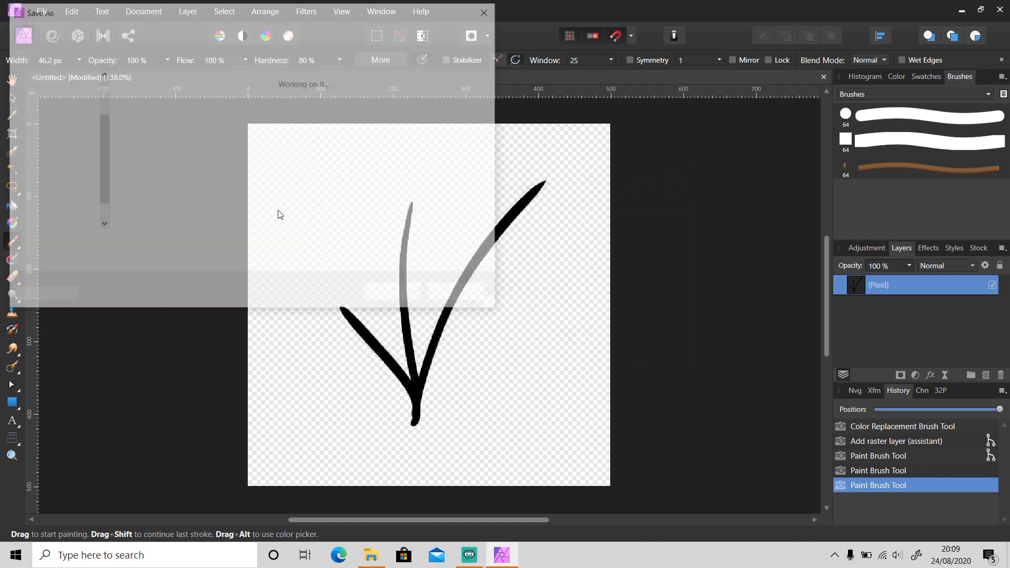
click(417, 298)
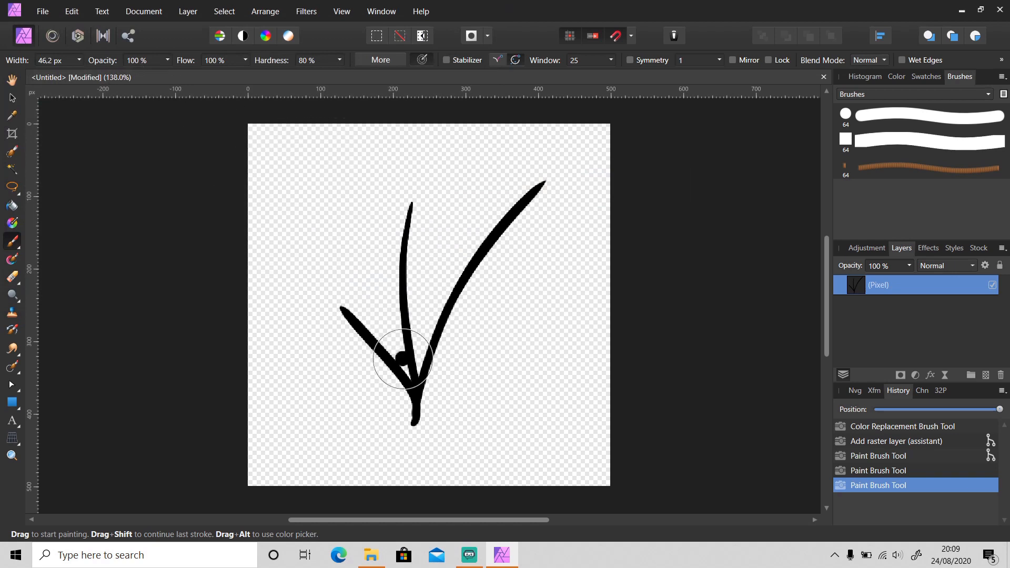
Undo the earlier grass strokes and repaint a shorter, wider tuft of three blades from a base near the canvas's lower middle
key(ctrl+z)
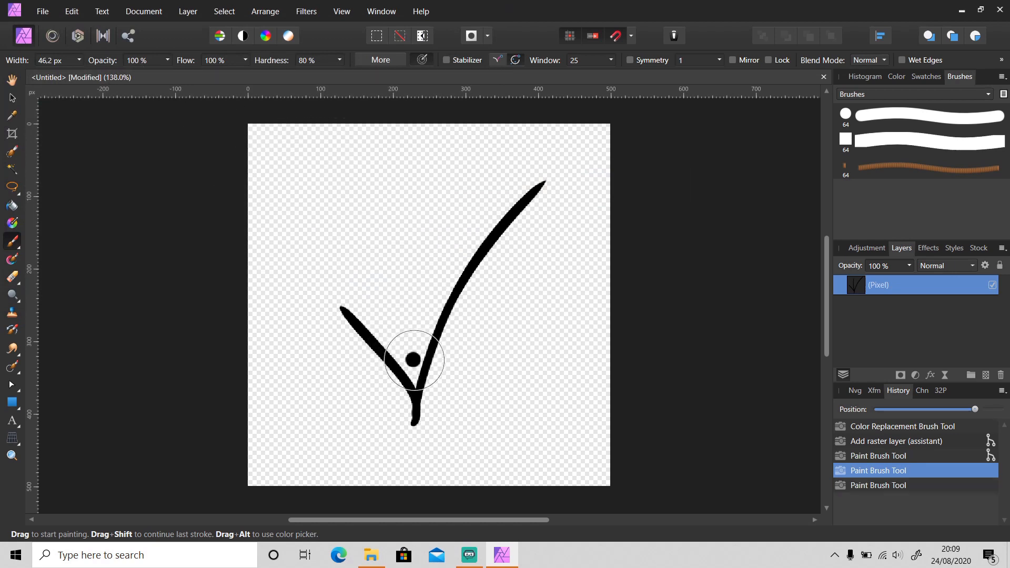
key(ctrl+z)
key(ctrl+z)
mouse_move(428, 419)
mouse_down()
mouse_move(497, 326)
mouse_move(428, 400)
mouse_move(332, 326)
mouse_up()
drag(431, 413, 451, 250)
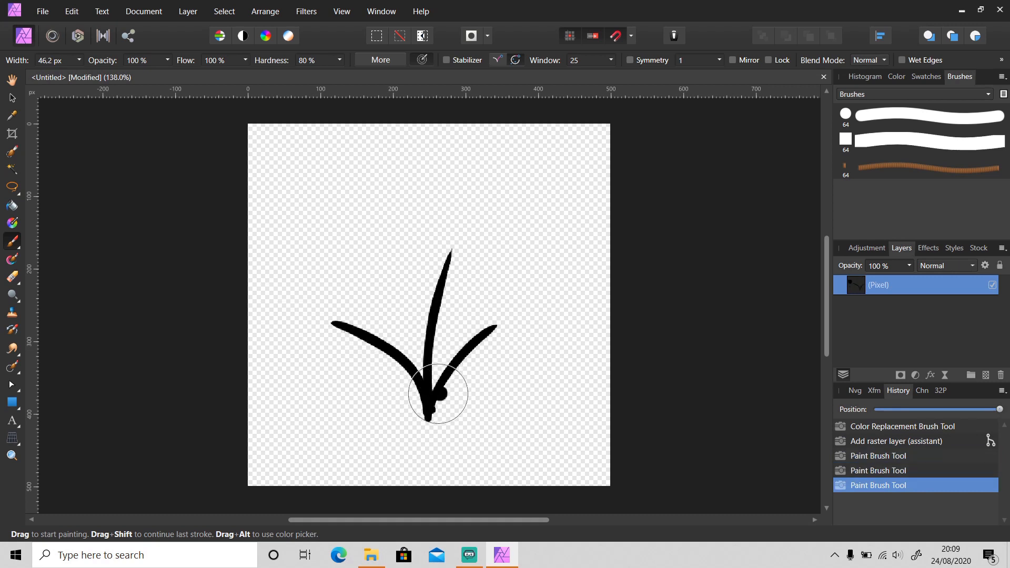
key(ctrl+z)
drag(428, 413, 452, 260)
Export the shorter, wider grass tuft as a PNG file named 2 on the Desktop
click(42, 11)
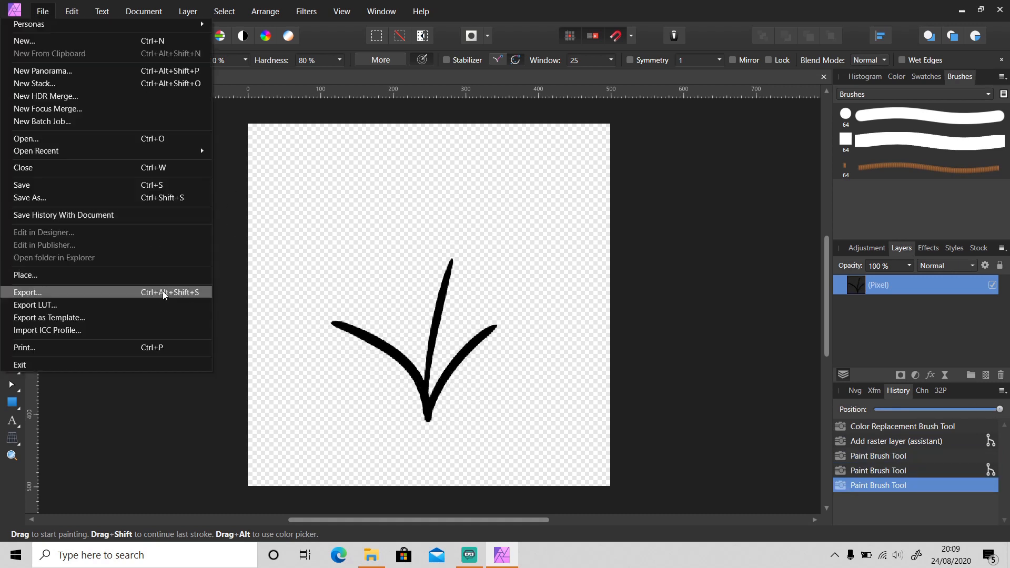
click(162, 292)
click(613, 358)
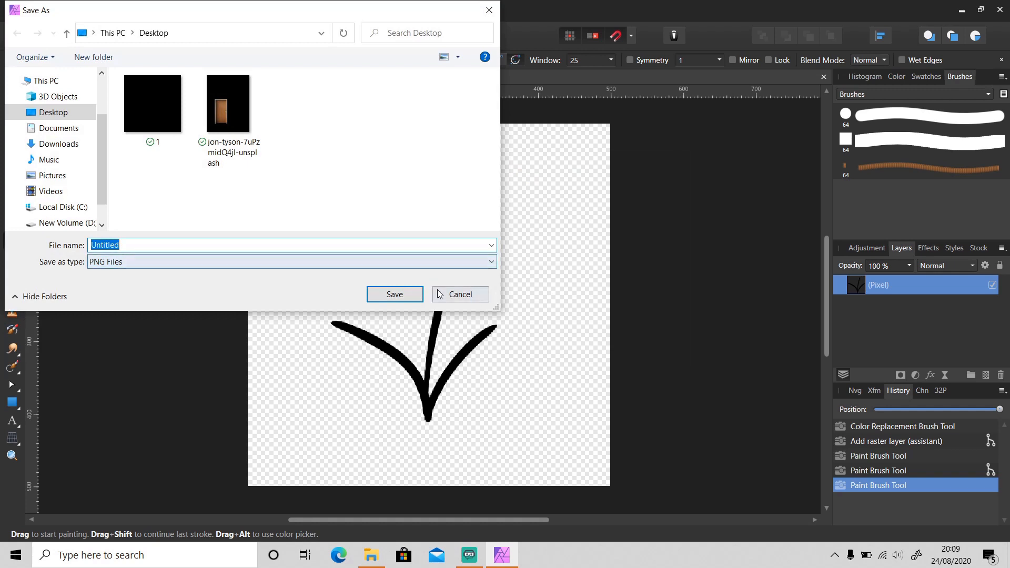
click(394, 293)
Undo the three grass blade strokes to clear the canvas
key(ctrl+z)
key(ctrl+z)
key(ctrl+z)
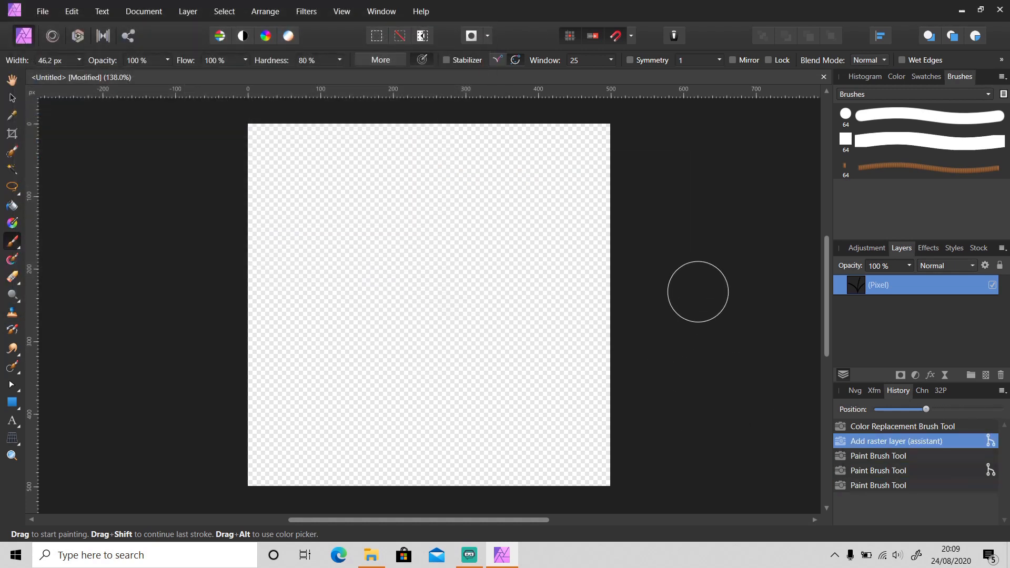
Create a new intensity brush from the Desktop image 1 and select it for painting
click(1002, 78)
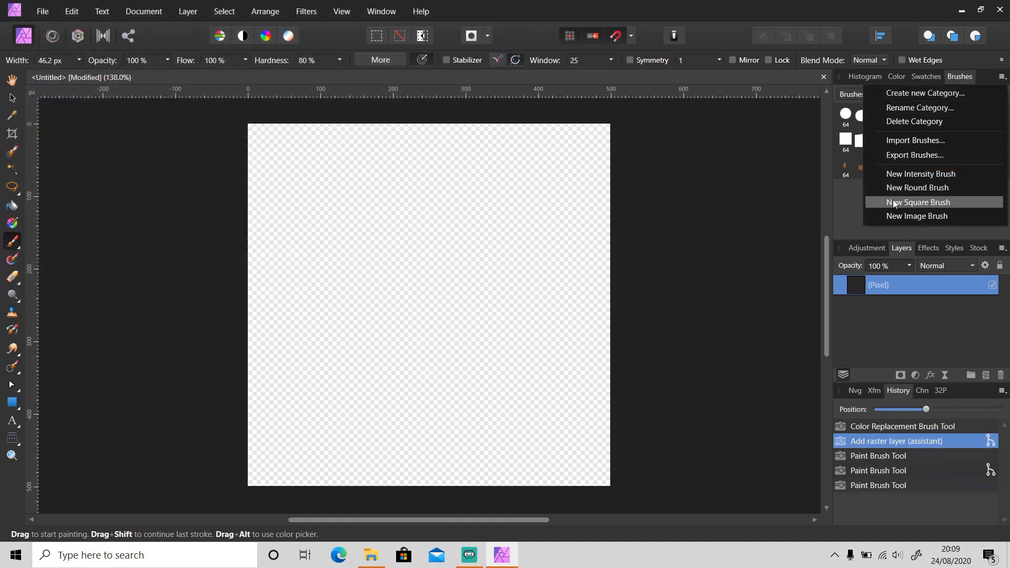
click(921, 174)
click(144, 123)
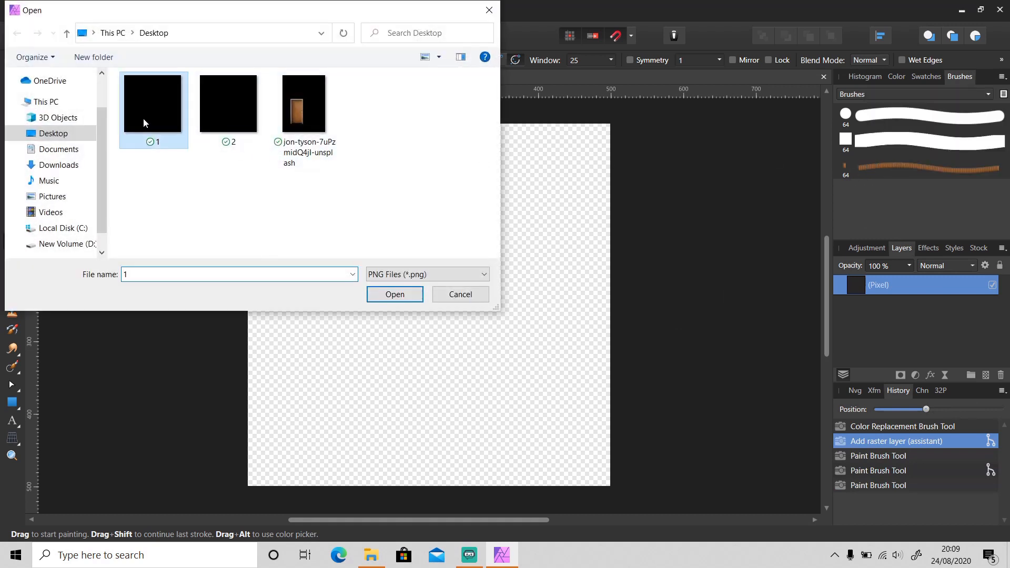
click(395, 294)
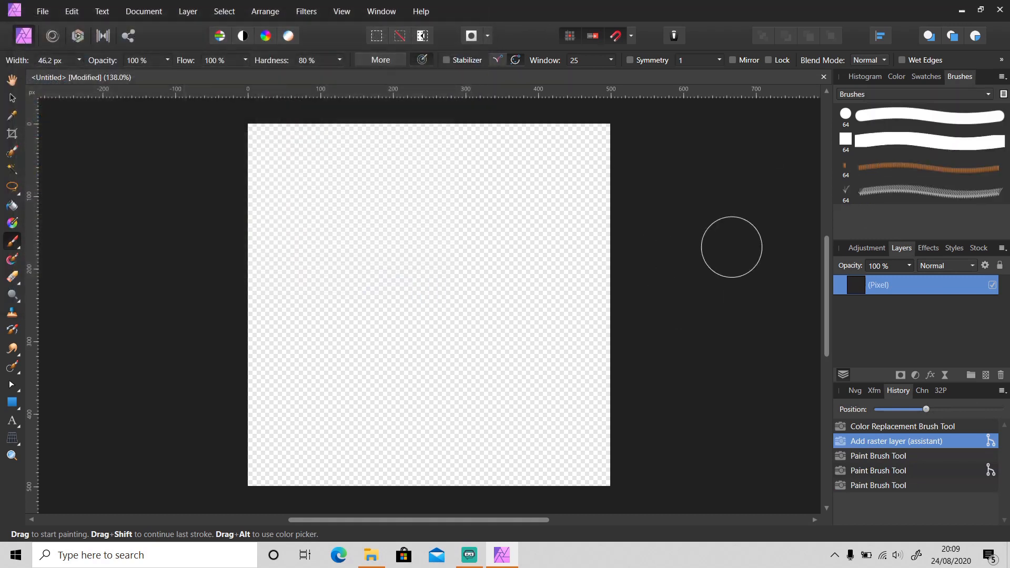
click(870, 199)
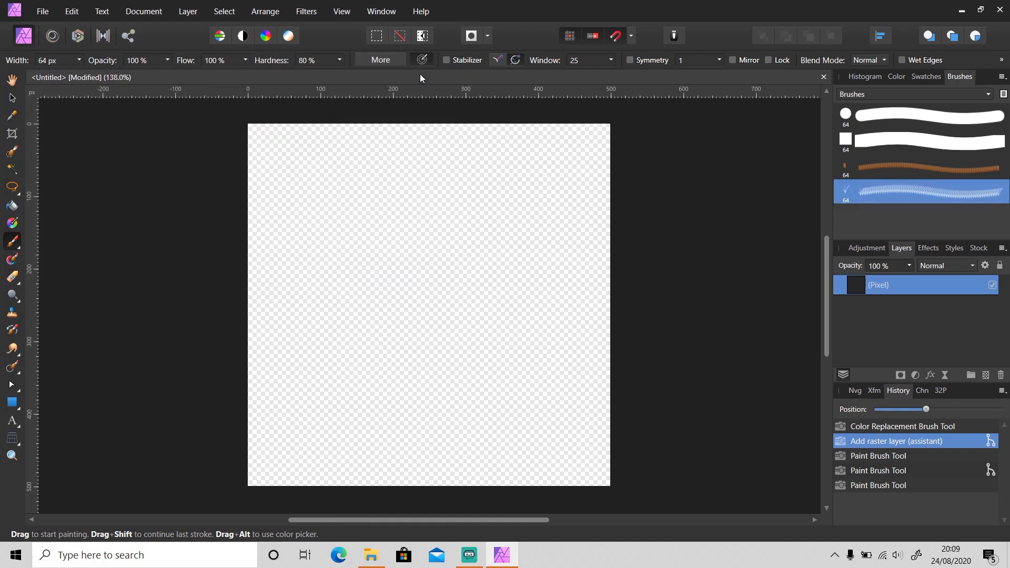
Paint a test stroke across the canvas with the grass brush and undo it
mouse_move(289, 289)
mouse_down()
mouse_move(411, 279)
mouse_move(453, 298)
mouse_move(457, 314)
mouse_move(490, 261)
mouse_up()
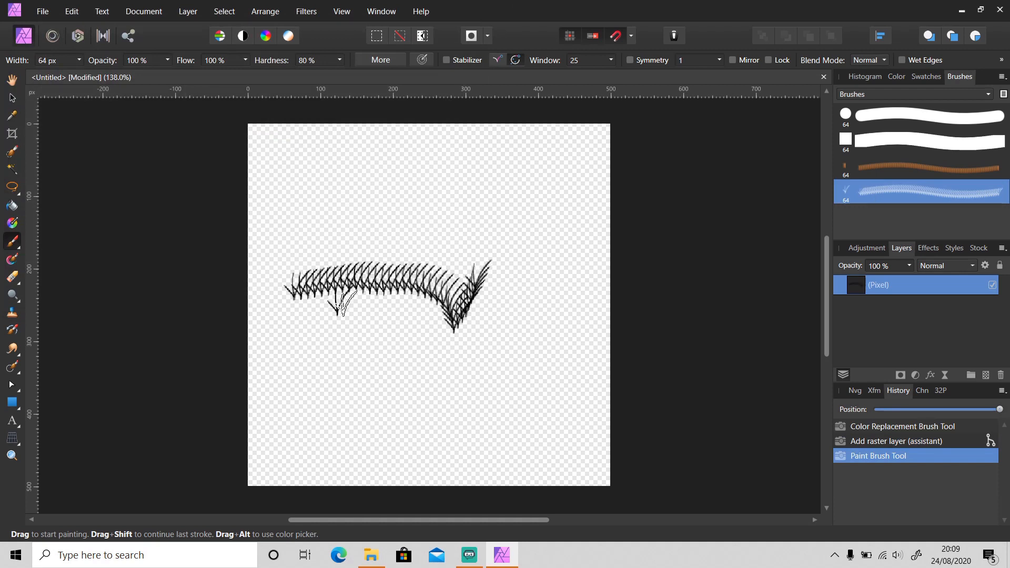
drag(358, 323, 339, 318)
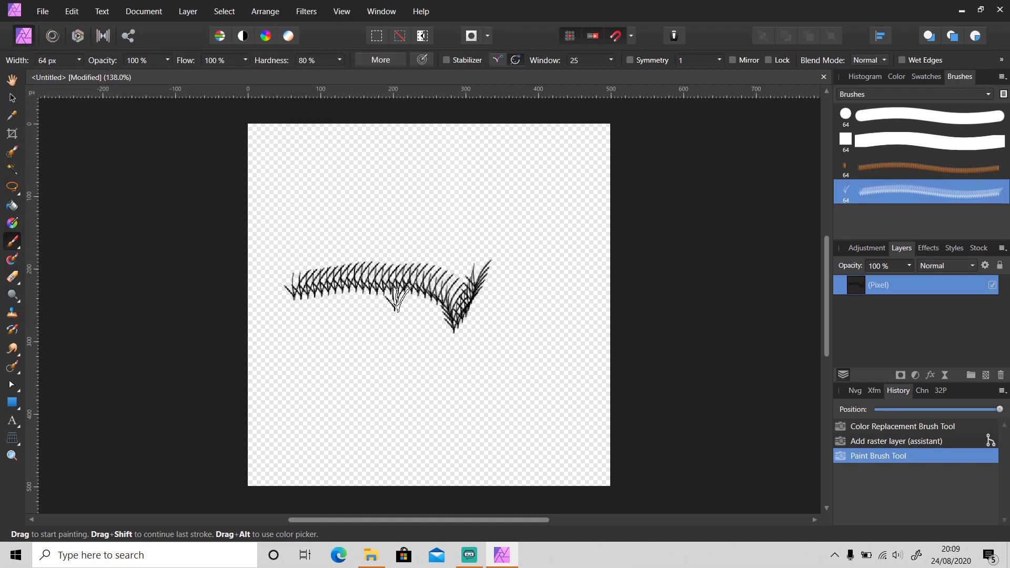
key(ctrl+z)
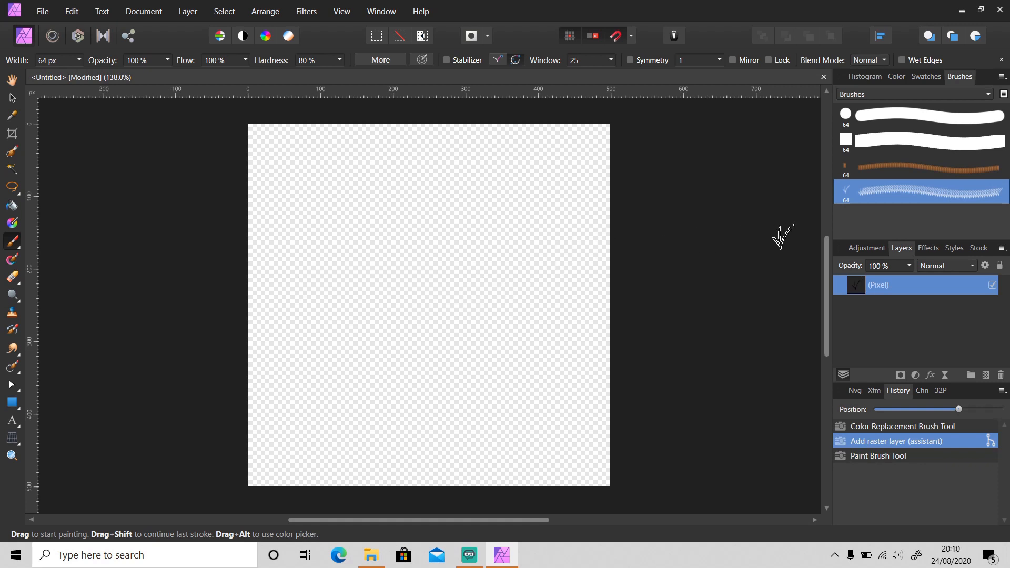
Add the Desktop image 2 as a second texture nozzle of the grass brush
right_click(892, 197)
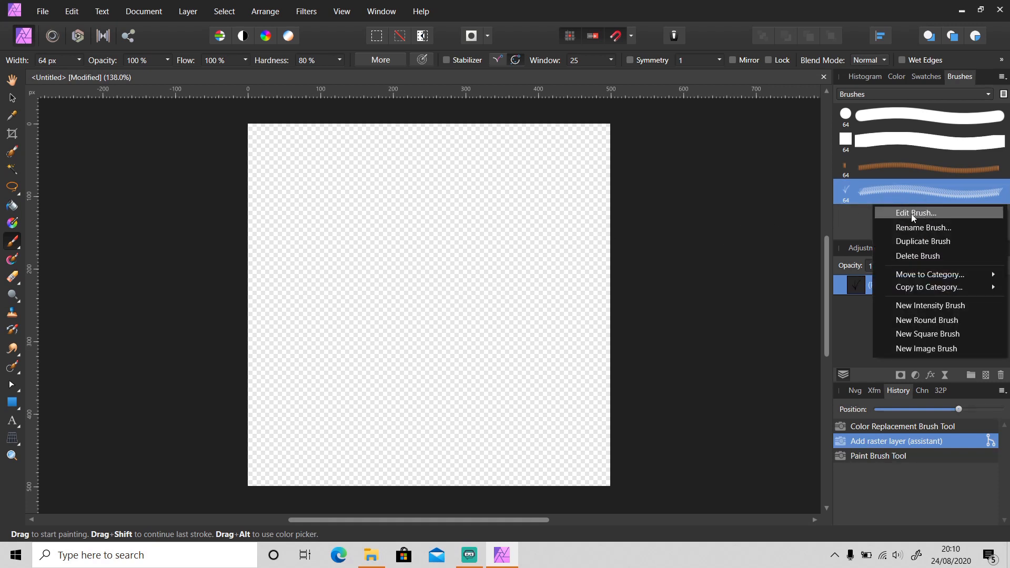
click(861, 221)
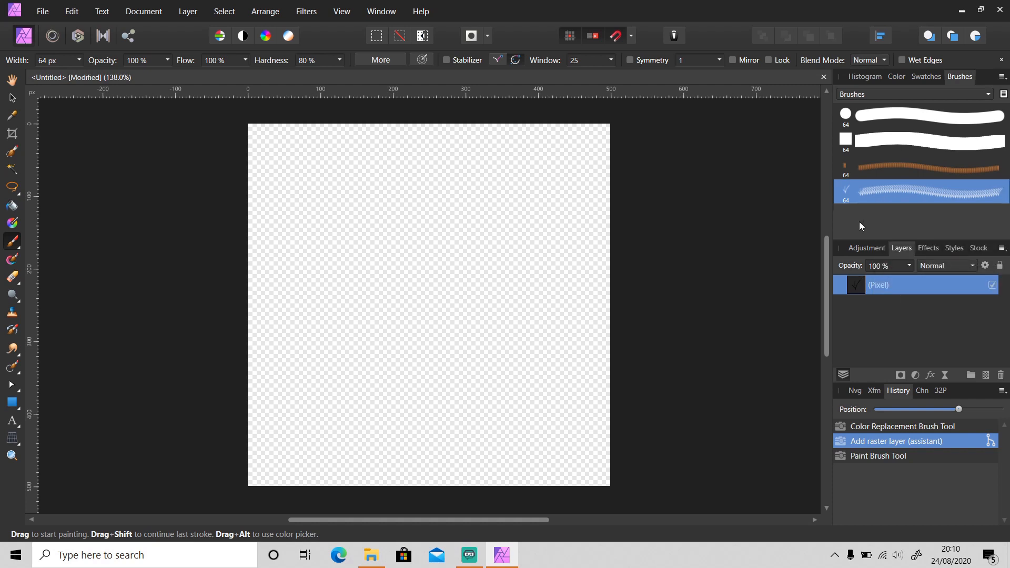
click(390, 61)
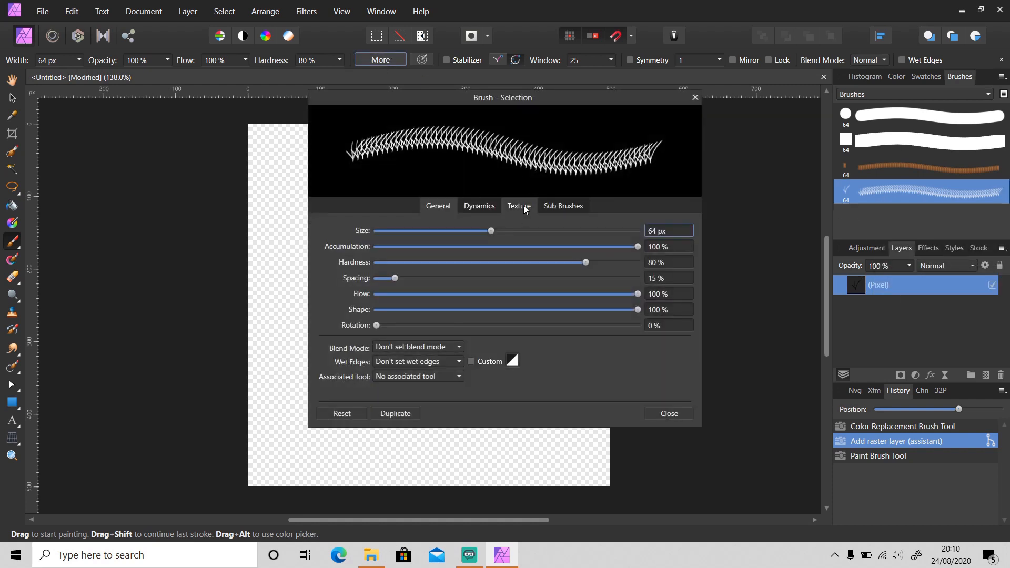
click(519, 206)
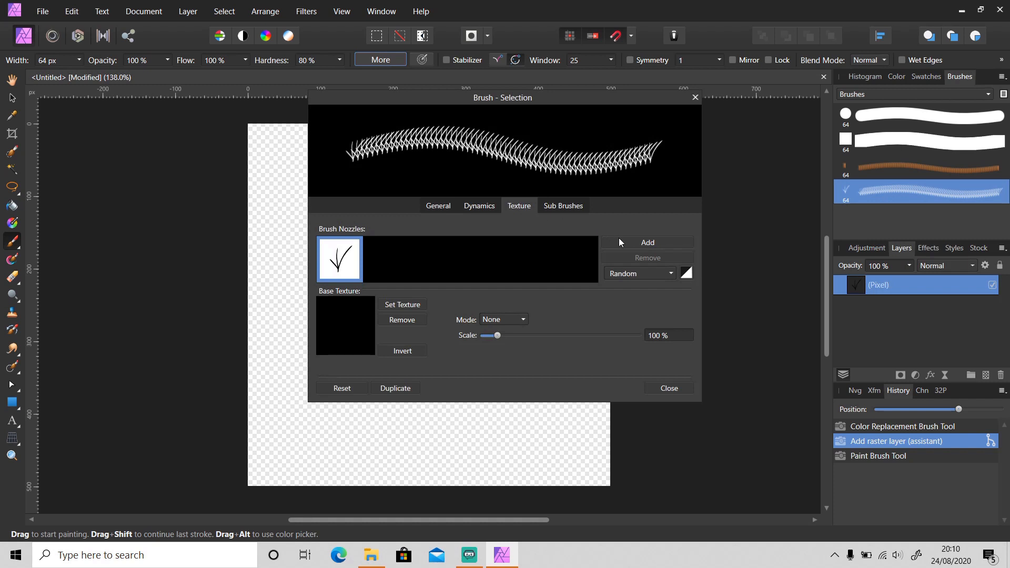
click(631, 243)
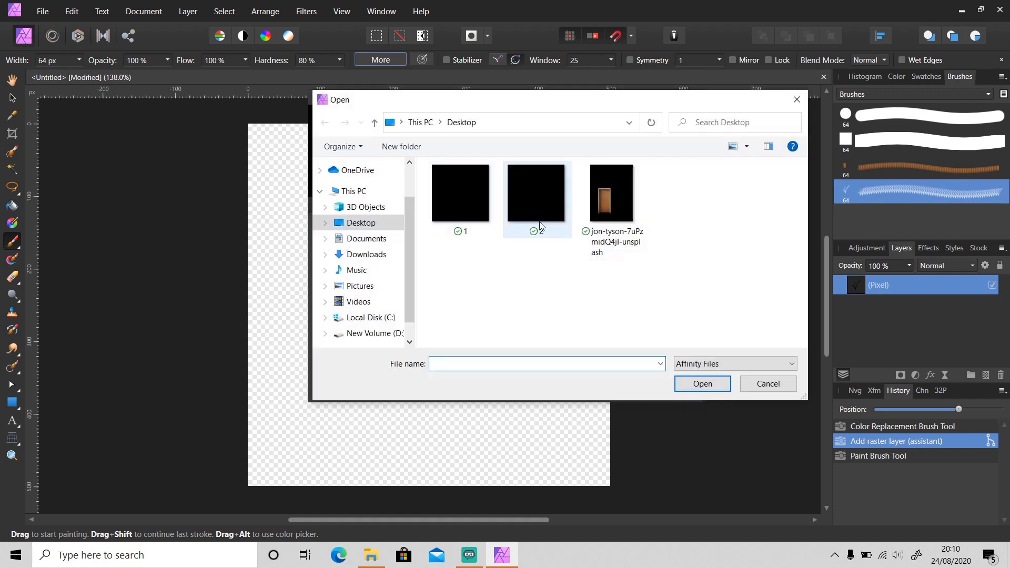
double_click(538, 223)
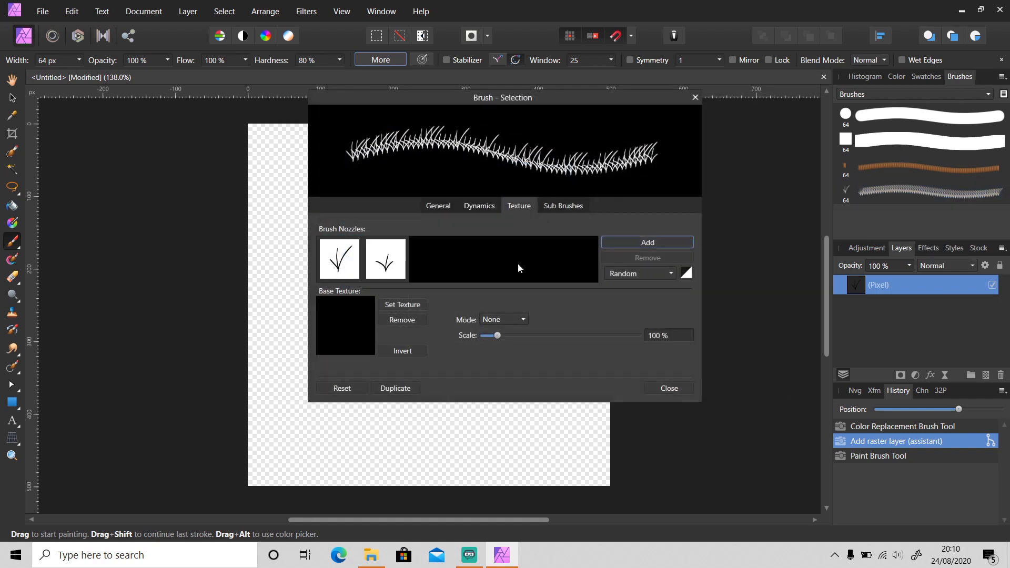
click(405, 269)
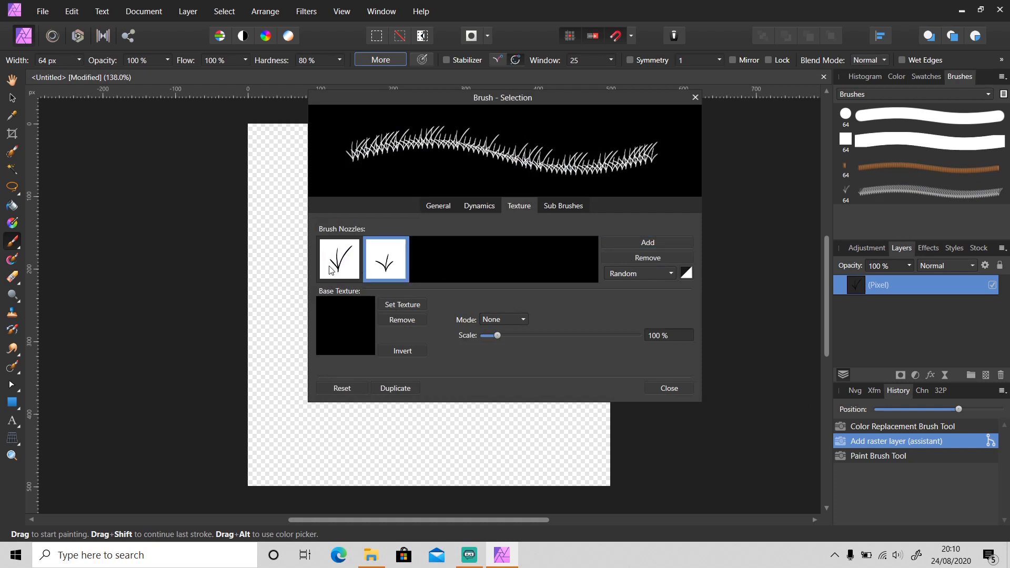
click(329, 267)
click(385, 261)
Set the grass brush's Spacing to 50 %, Scatter X to 400 %, Scatter Y to 225 % and Size Jitter to 18 %
click(442, 206)
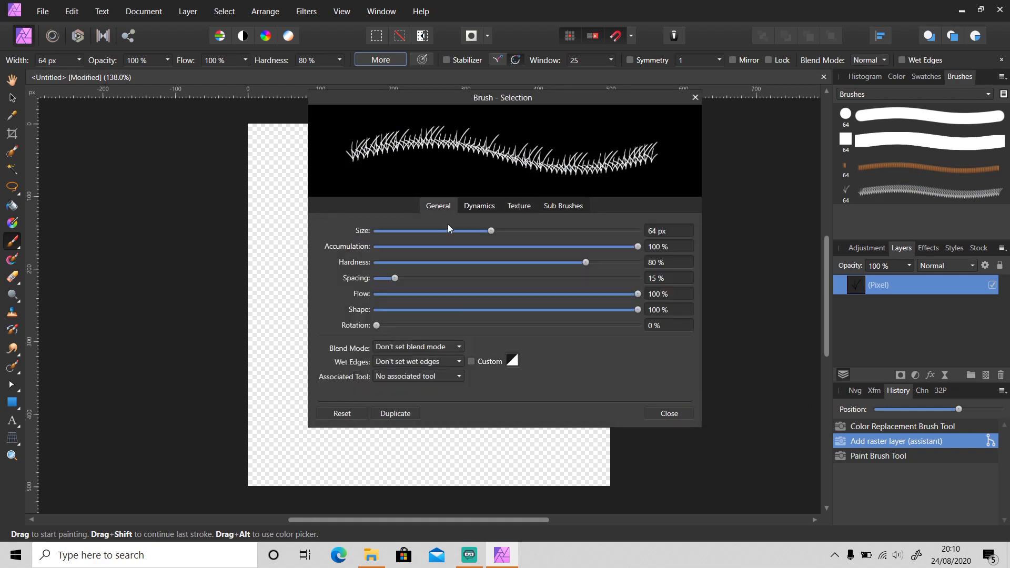
drag(396, 275, 441, 280)
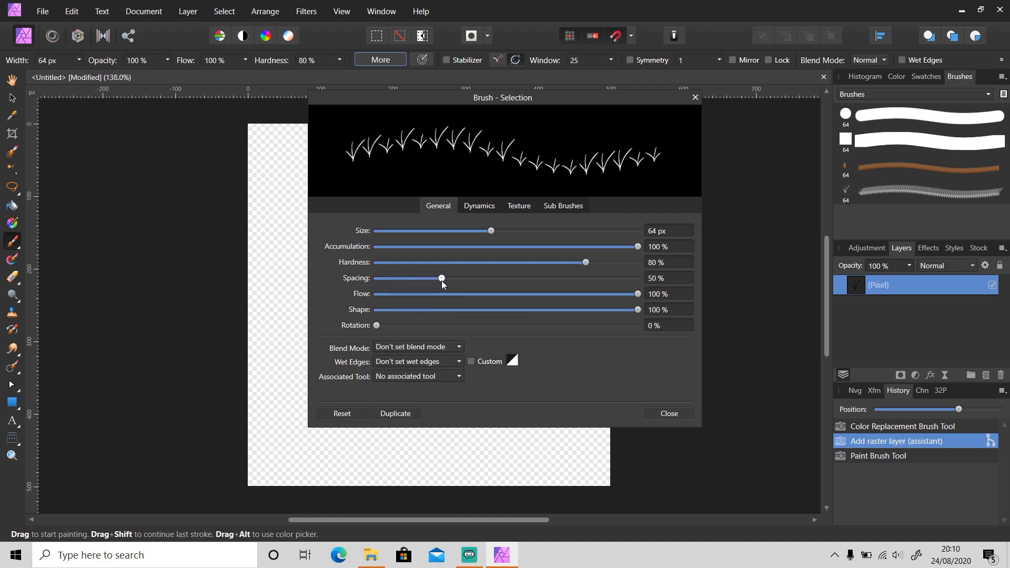
click(484, 210)
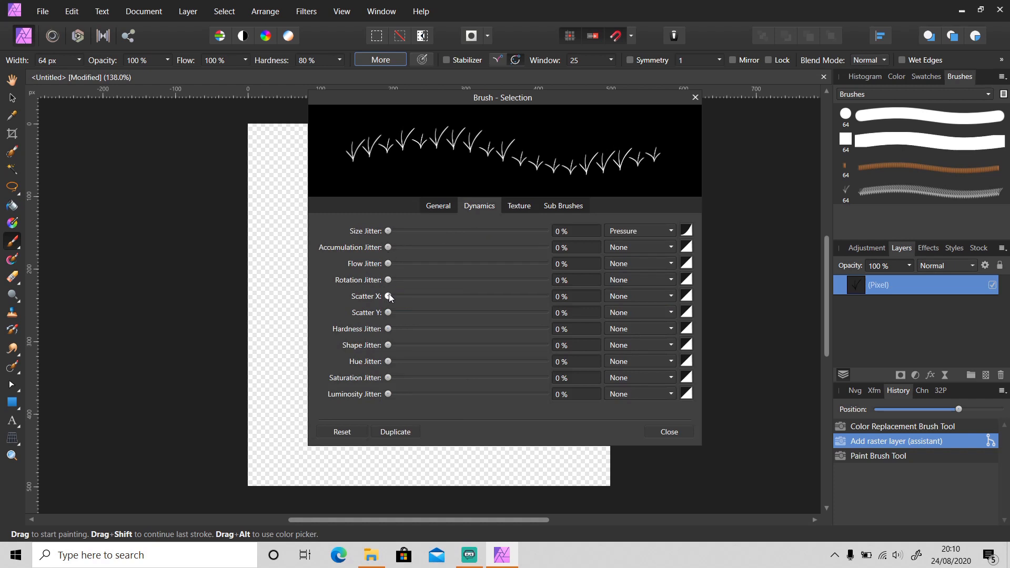
drag(388, 296, 662, 296)
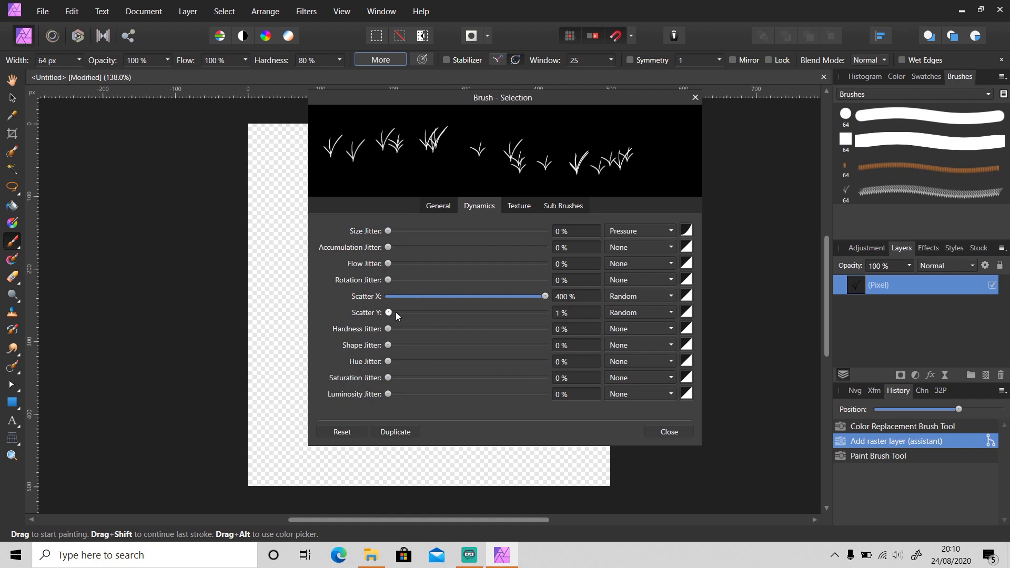
drag(396, 315, 477, 313)
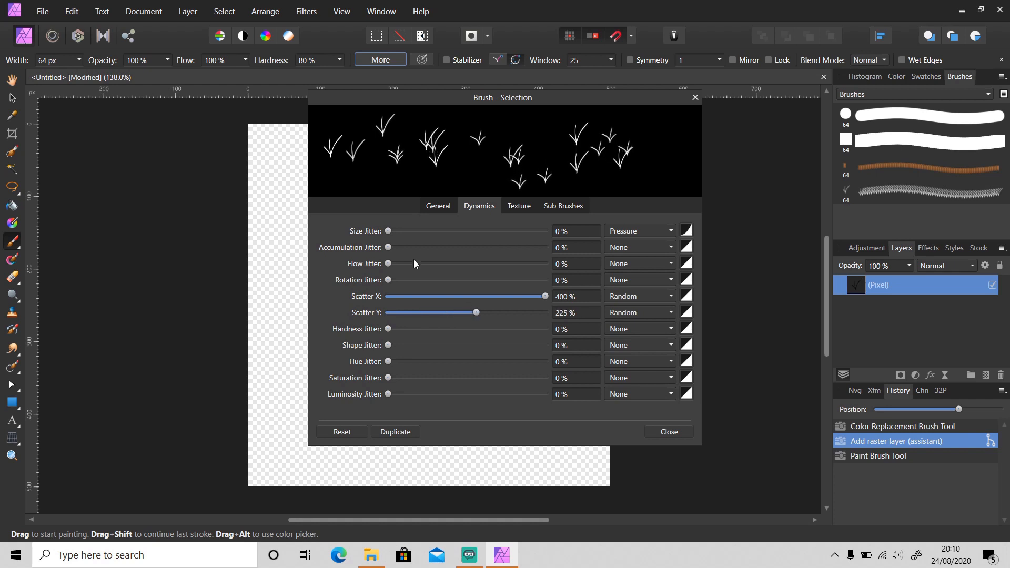
mouse_move(390, 232)
mouse_down()
mouse_move(452, 237)
mouse_move(416, 241)
mouse_up()
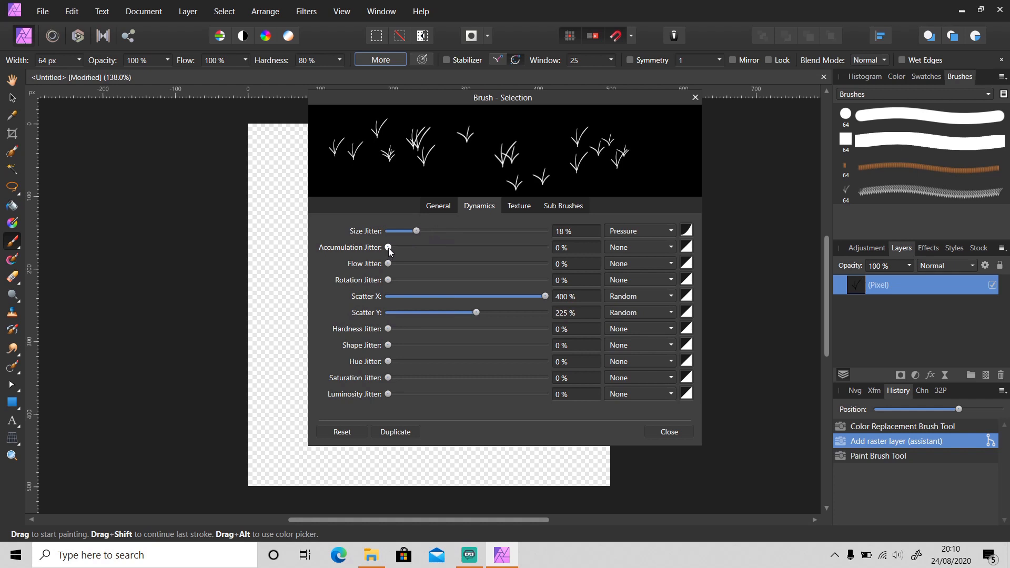
click(667, 436)
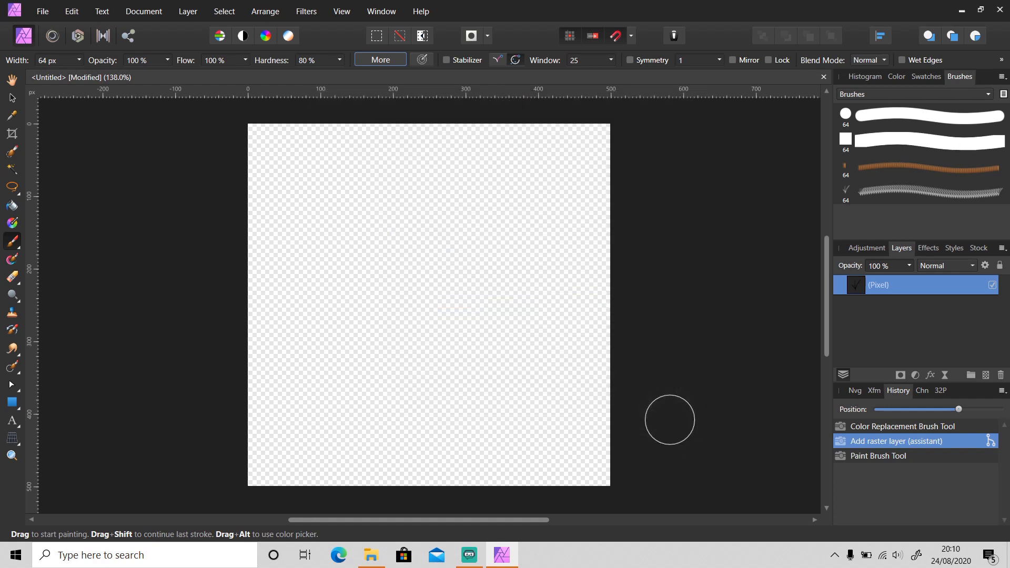
Try out the scattered grass brush over most of the canvas and undo the stroke
mouse_move(292, 284)
mouse_down()
mouse_move(397, 274)
mouse_move(442, 328)
mouse_move(490, 330)
mouse_move(516, 249)
mouse_move(499, 198)
mouse_move(428, 195)
mouse_move(419, 269)
mouse_move(370, 410)
mouse_move(481, 425)
mouse_move(568, 349)
mouse_move(555, 258)
mouse_up()
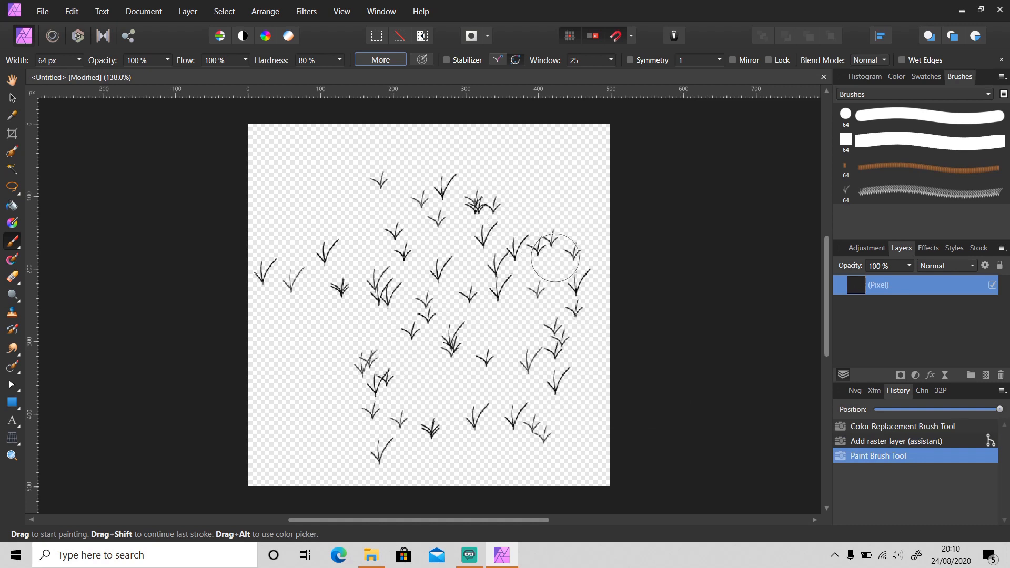
key(ctrl+z)
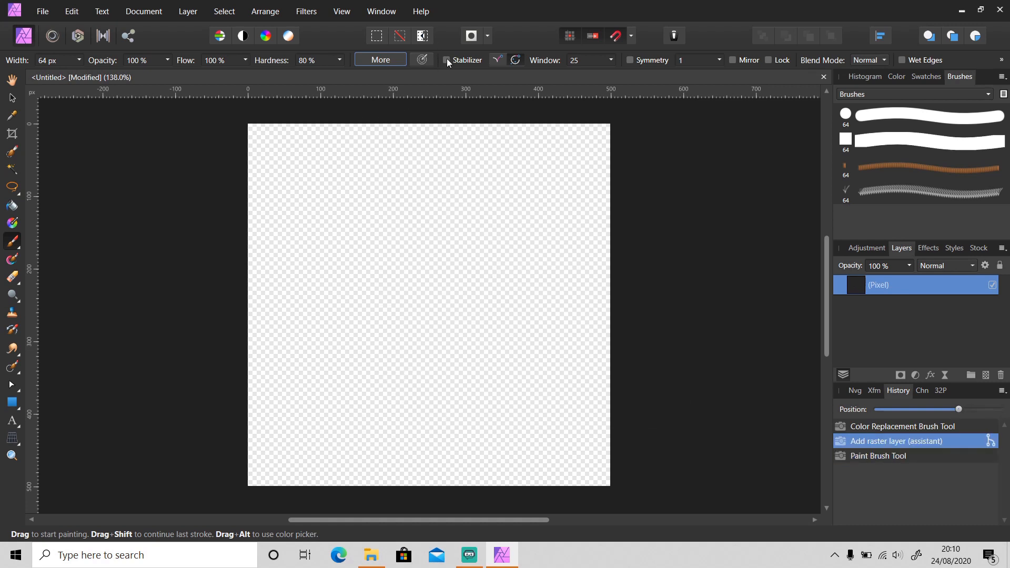
Select the round brush and raise its Size Jitter to the maximum in the brush dynamics
click(905, 117)
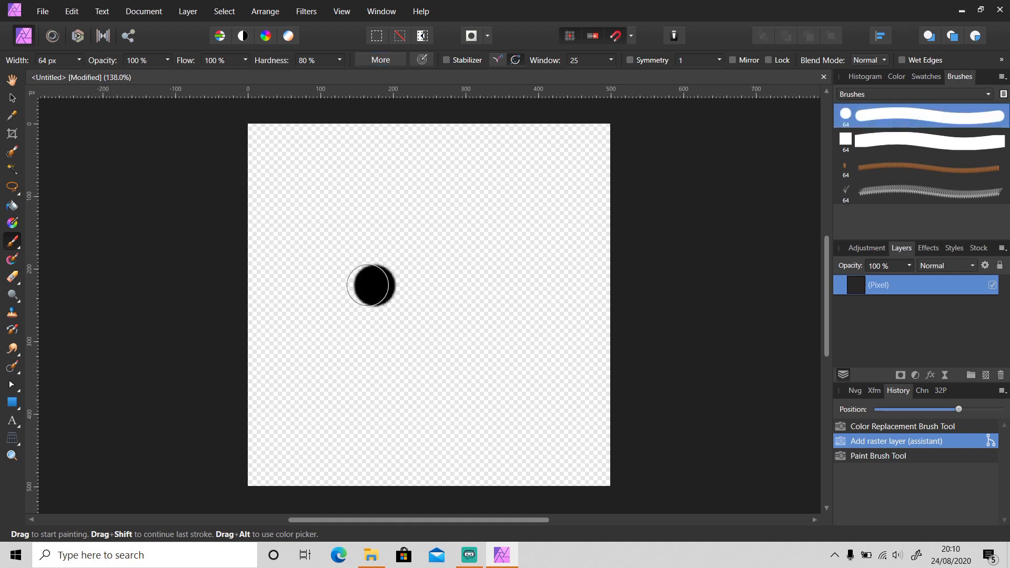
click(381, 60)
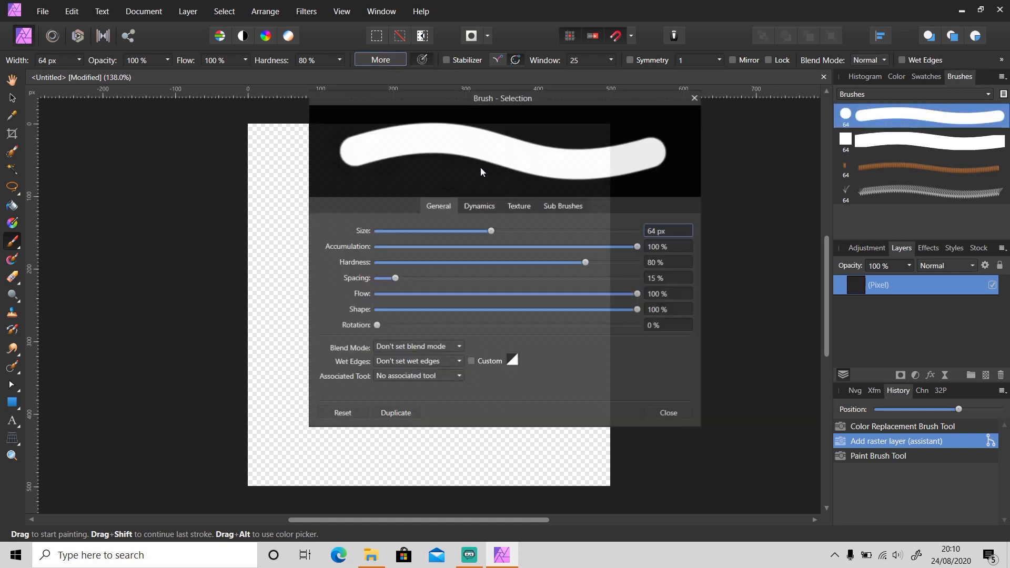
click(480, 206)
drag(388, 232, 608, 261)
click(663, 431)
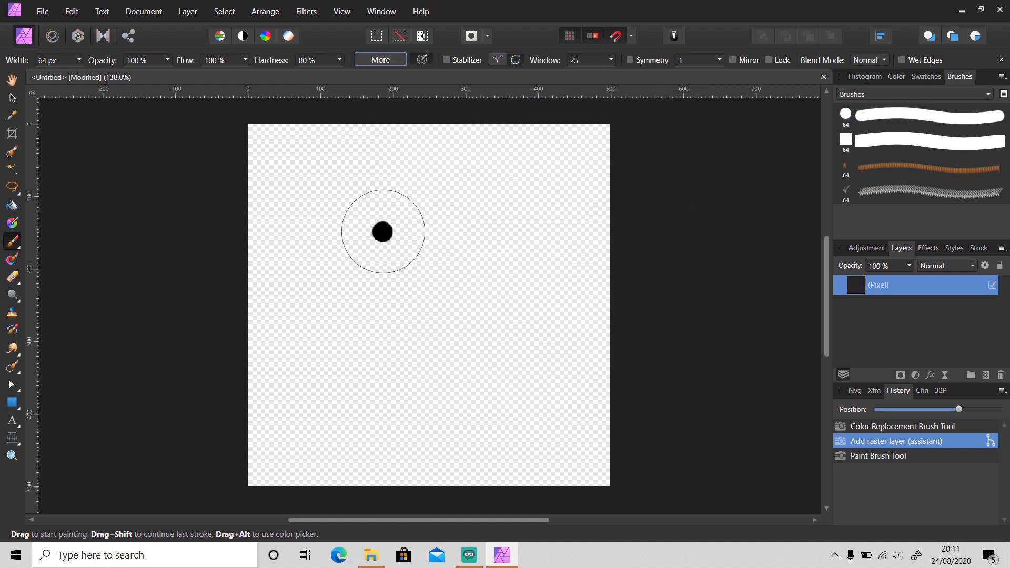
Reduce the brush width to 39.3 px and paint the outlines of a flower's upper and right petals
key(bracketleft)
key(bracketleft)
key(bracketleft)
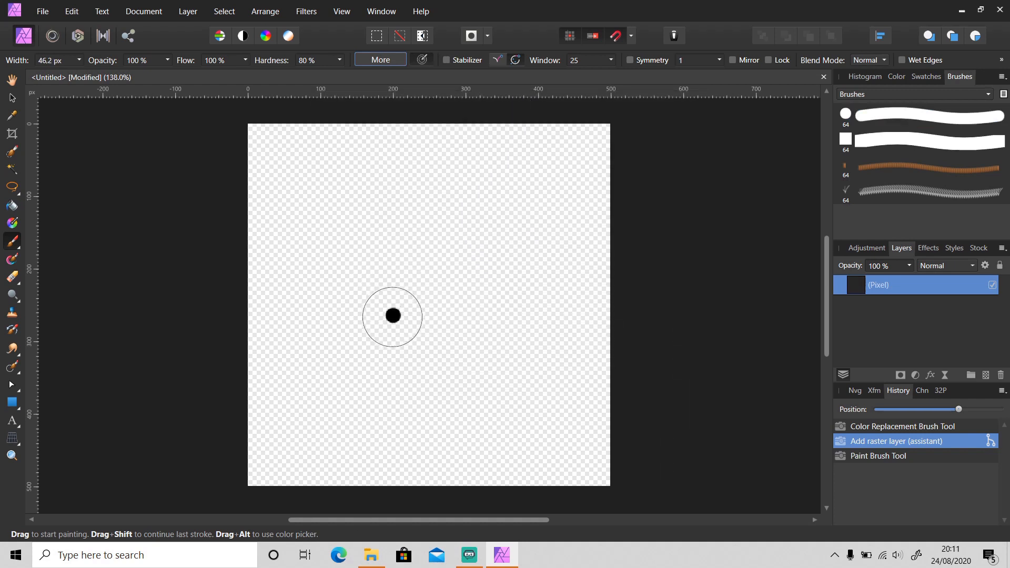
mouse_move(392, 273)
mouse_down()
mouse_move(407, 294)
mouse_move(482, 300)
mouse_move(418, 308)
mouse_move(427, 303)
mouse_move(409, 315)
mouse_move(432, 300)
mouse_move(424, 280)
mouse_move(443, 299)
mouse_move(407, 328)
mouse_move(432, 279)
mouse_move(395, 298)
mouse_move(413, 304)
mouse_move(383, 290)
mouse_up()
click(423, 310)
key(ctrl+z)
key(ctrl+z)
key(ctrl+shift+z)
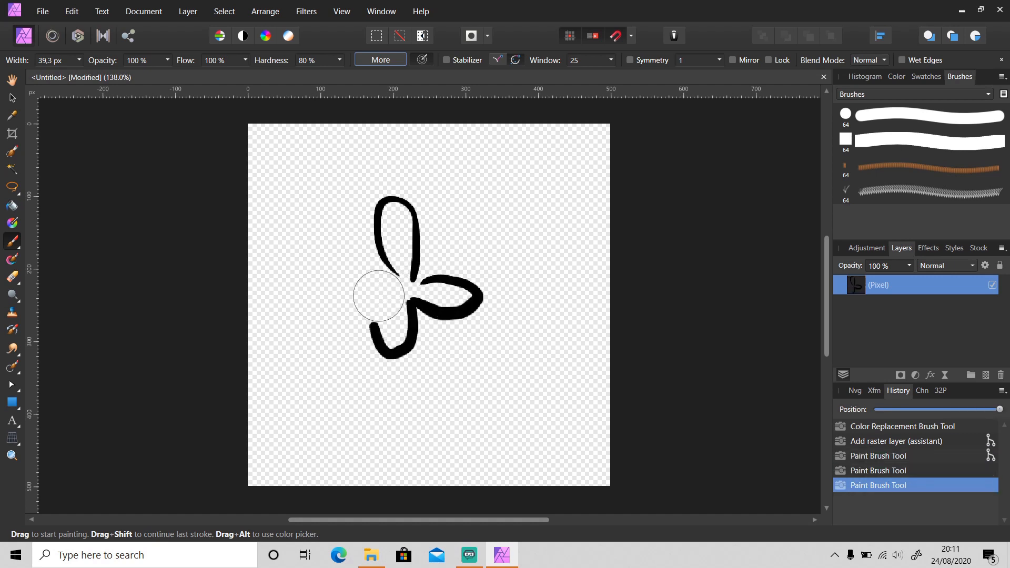
Undo the misshapen lower petal attempts, repaint the lower petal as a closed loop and add the left petal outline
key(ctrl+z)
key(ctrl+shift+z)
key(ctrl+z)
key(ctrl+shift+z)
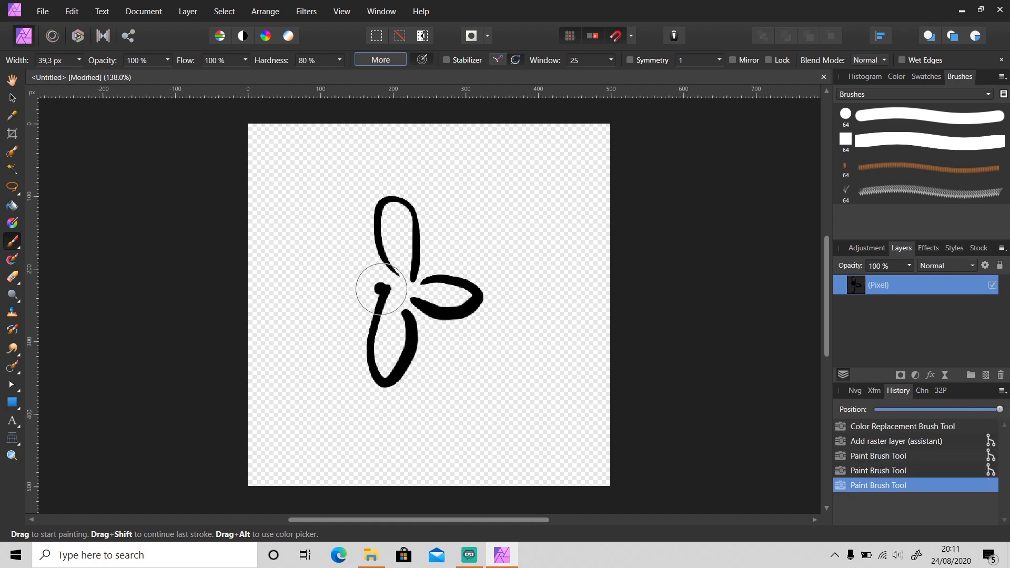
key(ctrl+z)
key(ctrl+shift+z)
key(ctrl+z)
key(ctrl+shift+z)
mouse_move(376, 277)
mouse_down()
mouse_move(327, 327)
mouse_move(376, 307)
mouse_up()
Export the four-petal flower as a 500 × 500 px PNG of the whole document, named e
click(46, 15)
click(52, 293)
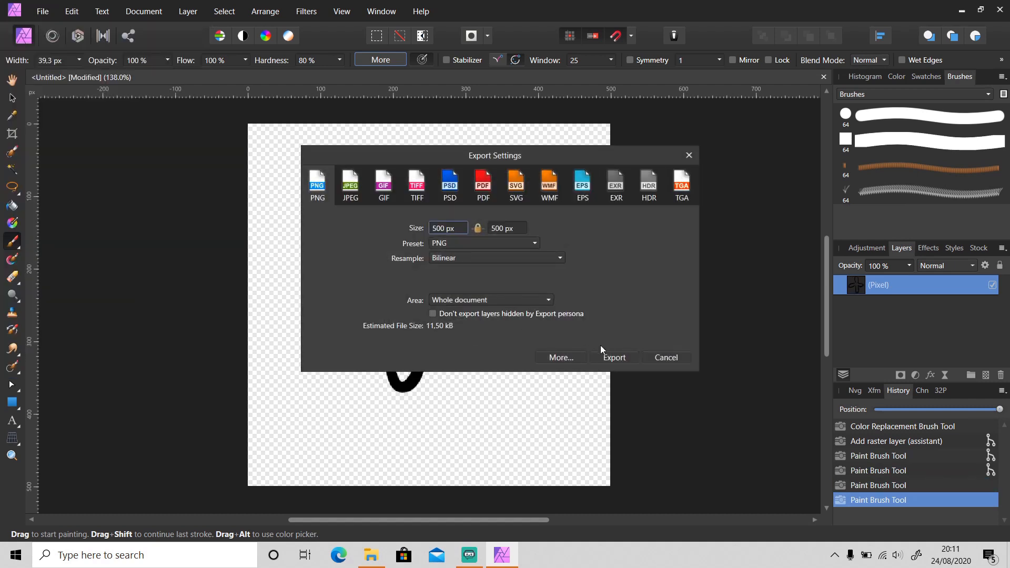
click(612, 361)
text(e)
click(395, 294)
Paint a small round centre in the flower and export the drawing as a PNG named 4 on the Desktop
mouse_move(395, 300)
mouse_down()
mouse_move(386, 288)
mouse_move(396, 299)
mouse_up()
click(42, 11)
click(147, 293)
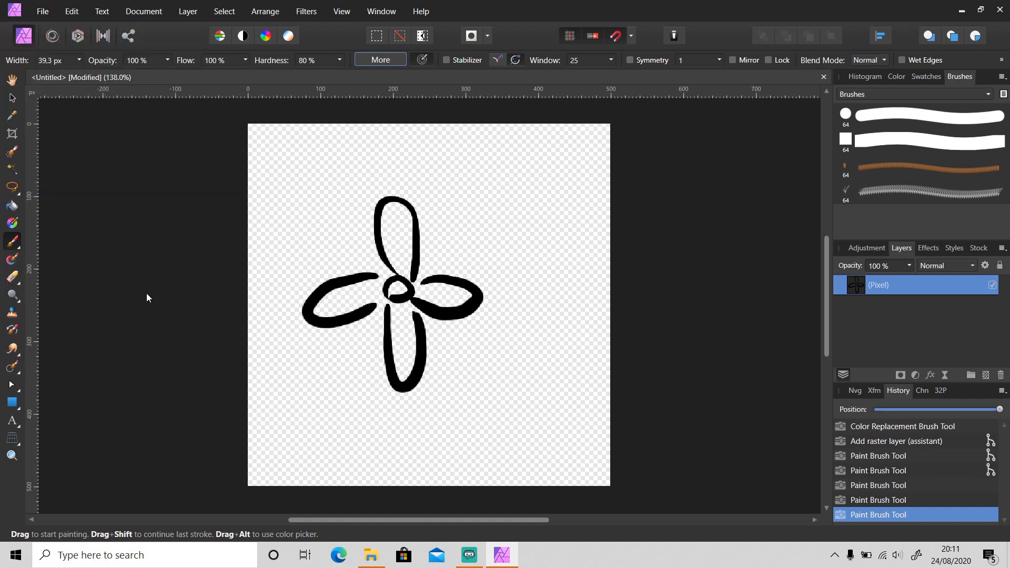
click(613, 357)
text(e)
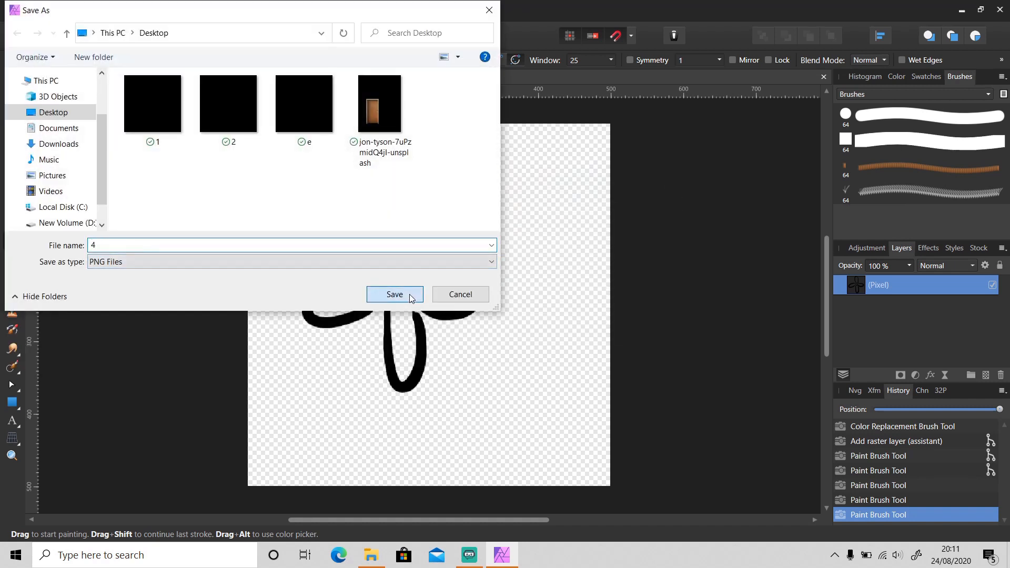
click(394, 293)
Undo all the flower strokes and create a new intensity brush from the image e on the Desktop
key(ctrl+z)
key(ctrl+z)
key(ctrl+z)
key(ctrl+z)
key(ctrl+z)
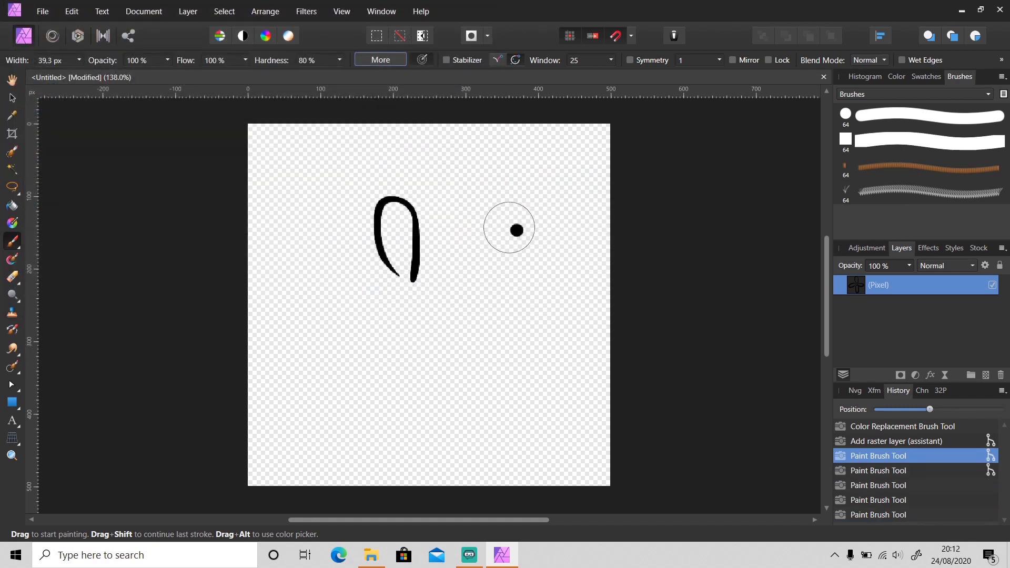
click(1004, 77)
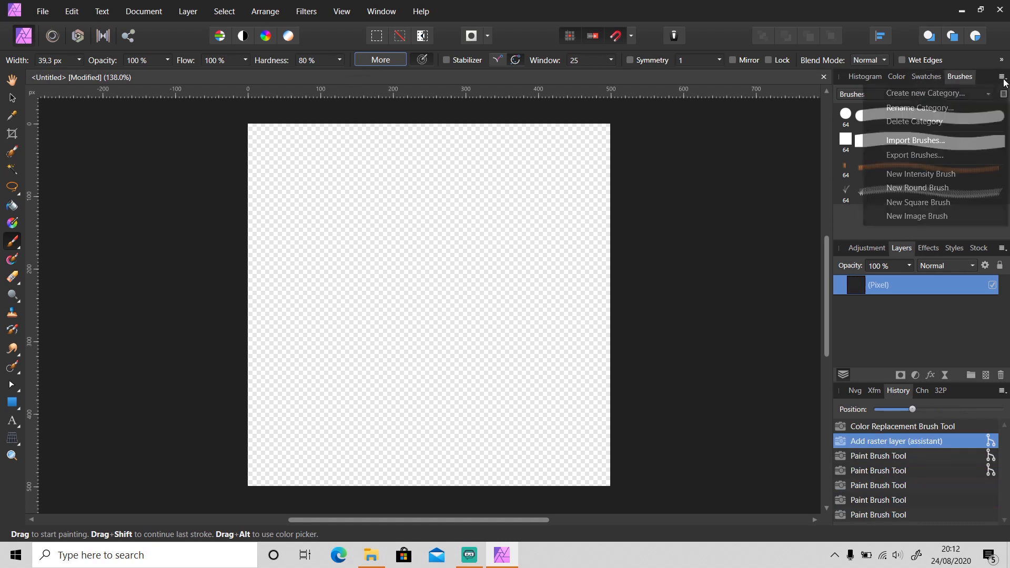
click(950, 173)
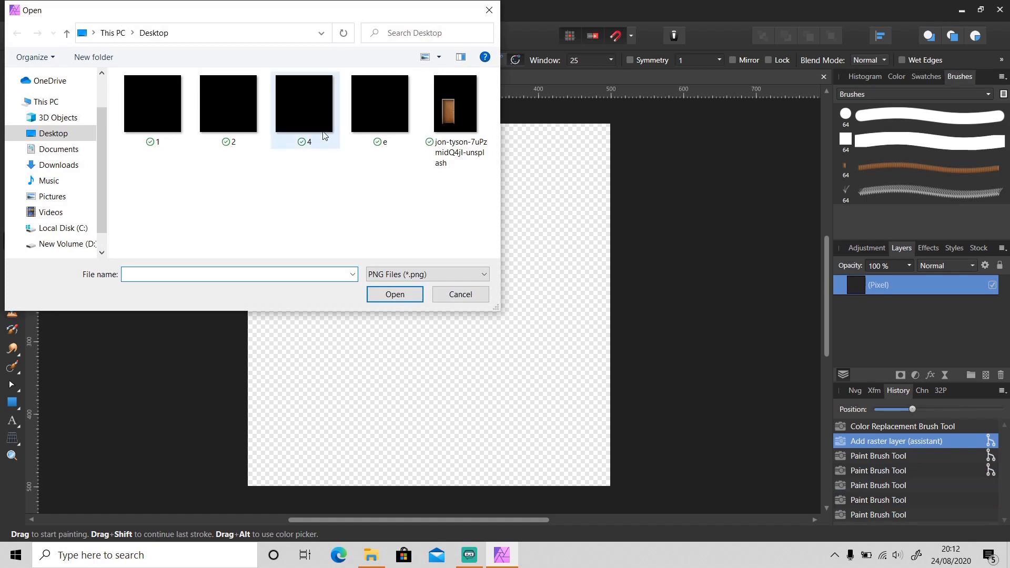
double_click(384, 132)
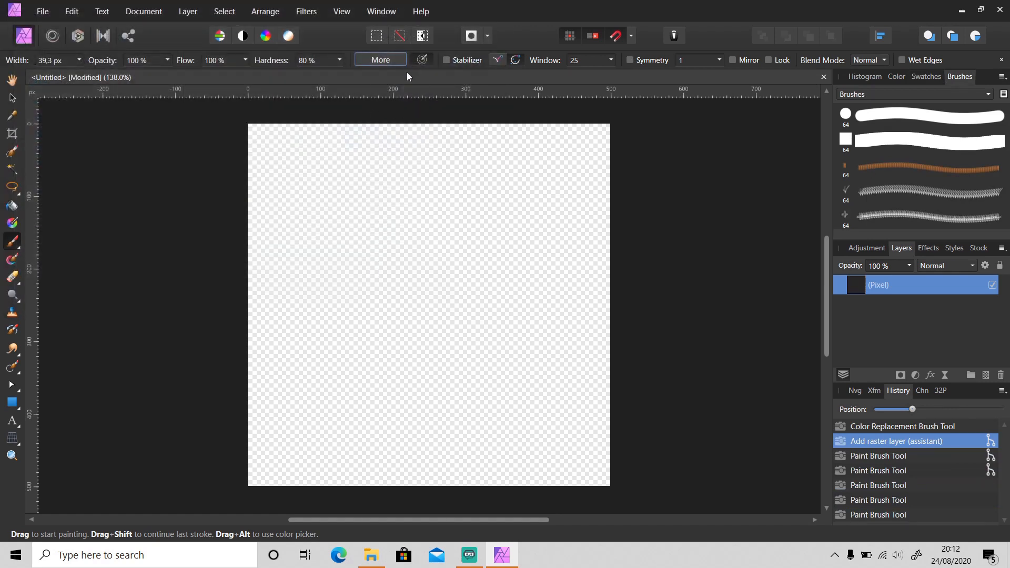
Select the new flower brush, paint a curved test stroke on the empty canvas and undo it
click(896, 215)
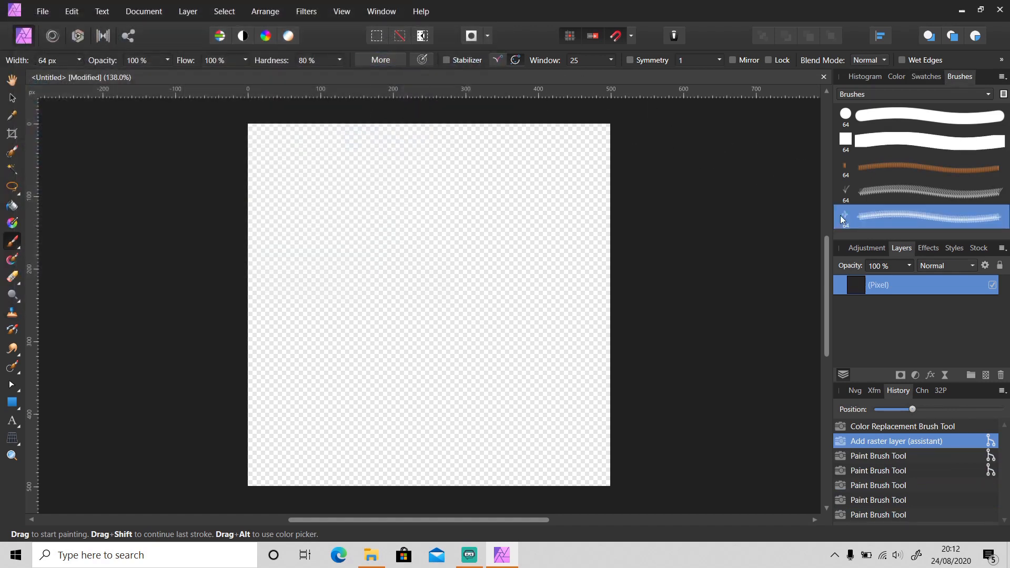
mouse_move(297, 234)
mouse_down()
mouse_move(343, 225)
mouse_move(398, 245)
mouse_move(412, 293)
mouse_move(442, 295)
mouse_up()
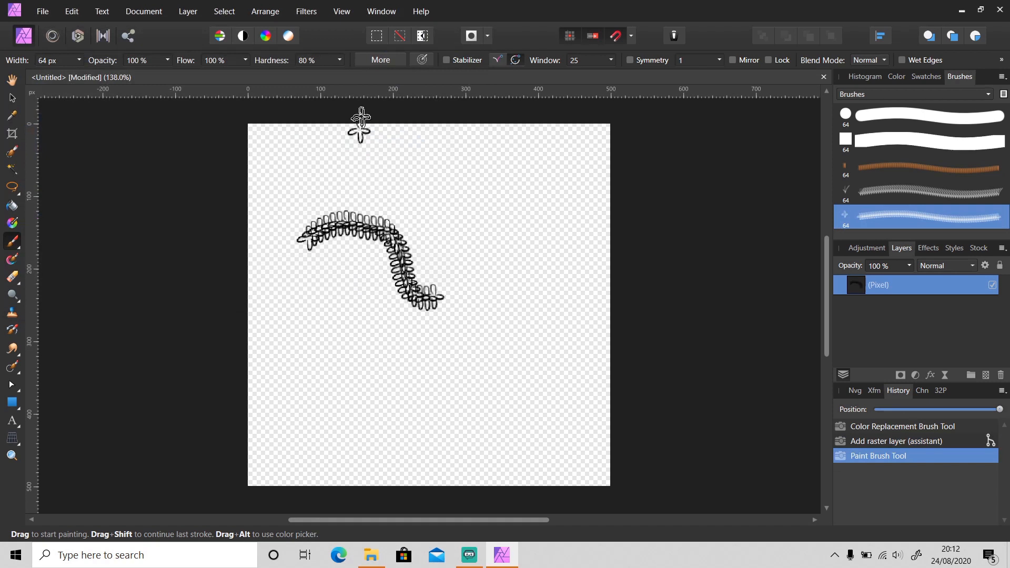
key(ctrl+z)
Set the flower brush's spacing to 63 % and add the image 4 as a second brush nozzle
click(381, 62)
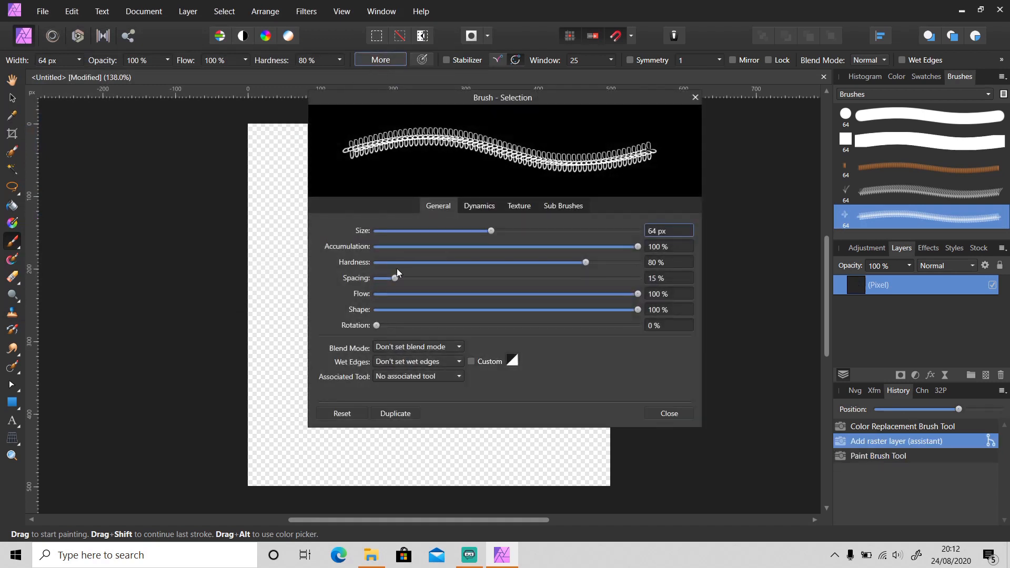
drag(396, 280, 456, 287)
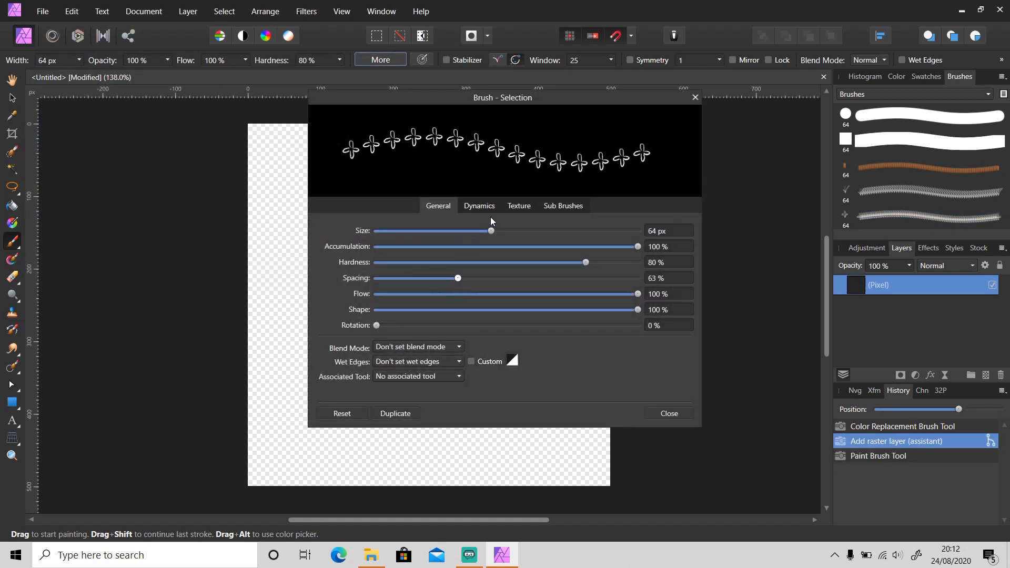
click(519, 206)
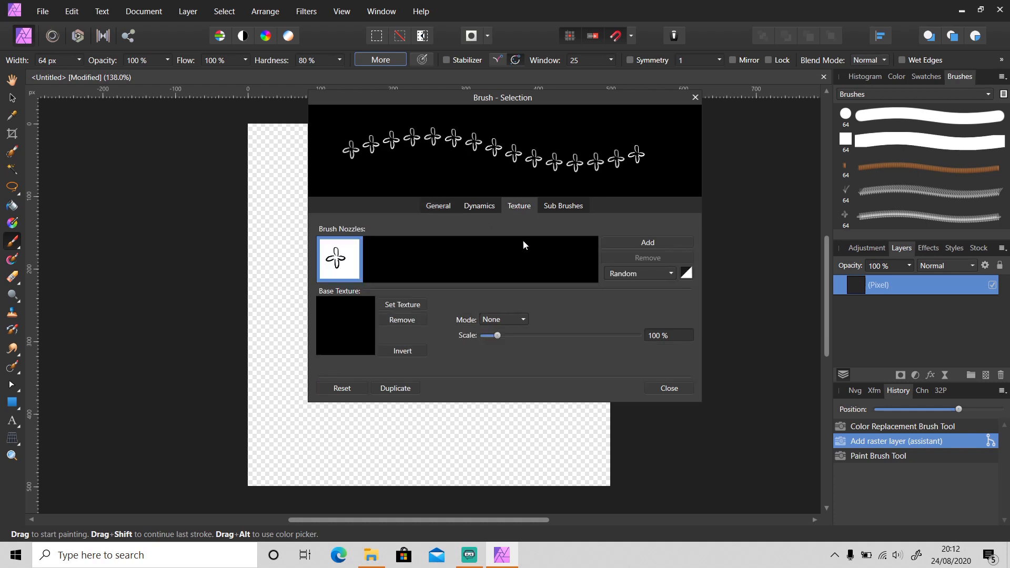
click(660, 242)
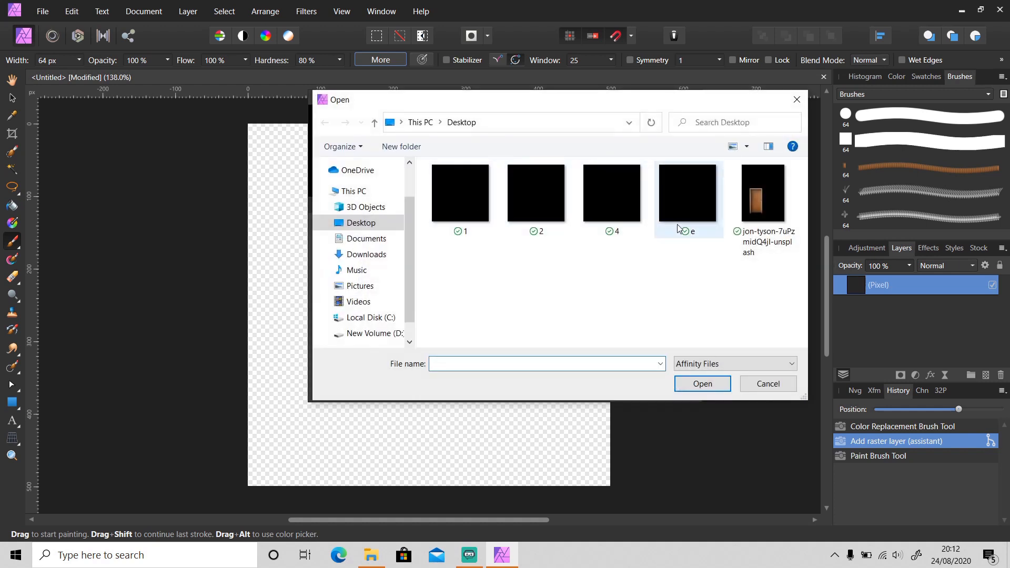
double_click(621, 220)
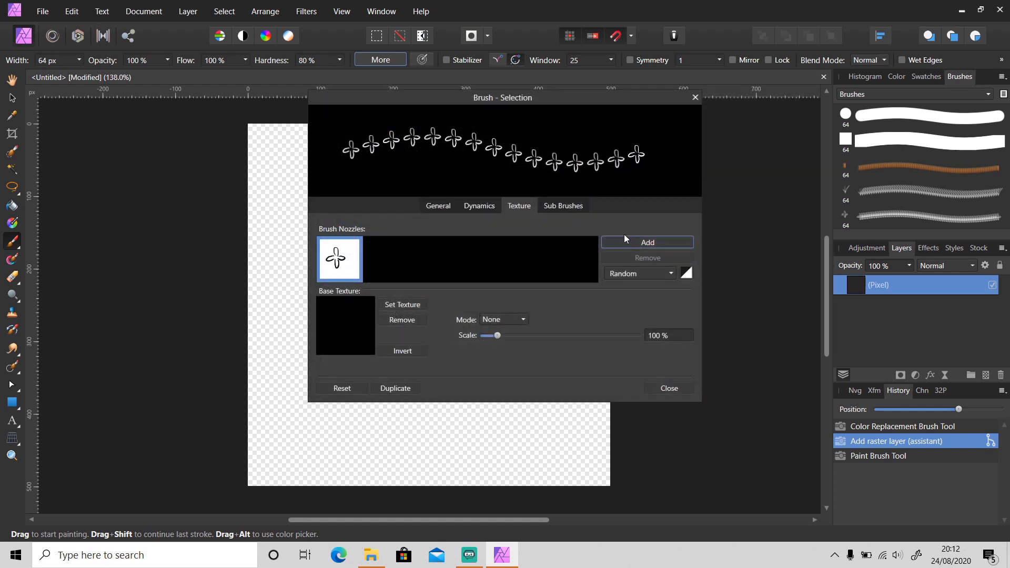
Increase the flower brush's spacing further and close the brush settings
click(442, 204)
drag(460, 278, 493, 279)
click(665, 415)
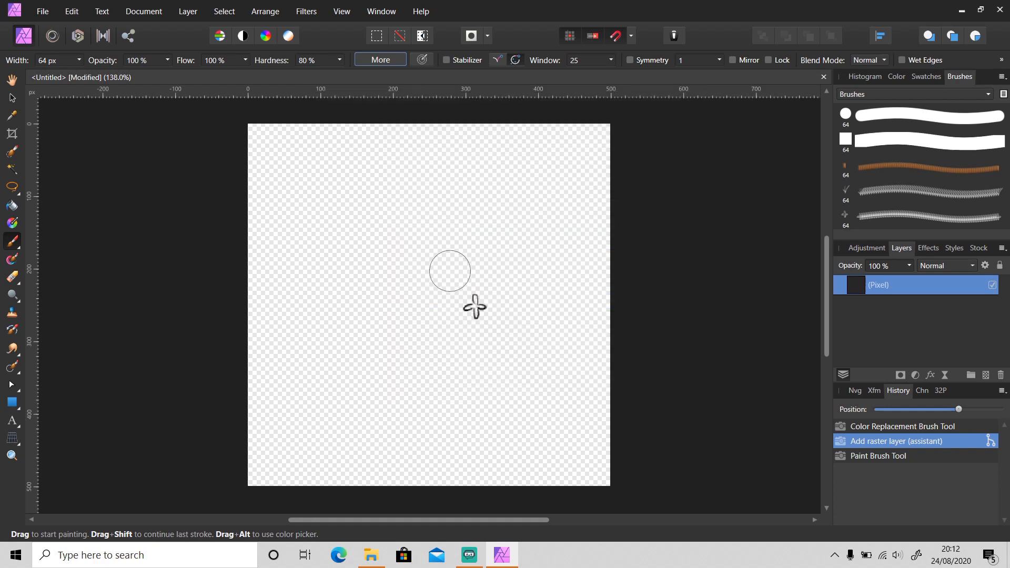
Try the wider spacing with a short curved stroke of small flowers and undo the stroke
click(313, 214)
mouse_move(354, 209)
mouse_down()
mouse_move(396, 226)
mouse_move(441, 290)
mouse_up()
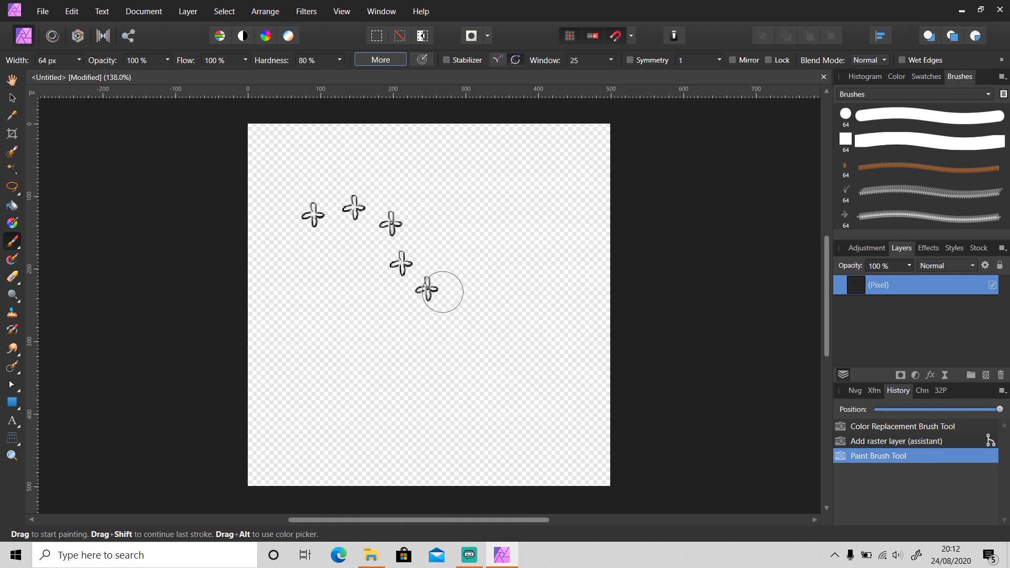
key(ctrl+z)
Enlarge the brush width to 195.8 px and paint one long stroke scattering large flowers across the whole canvas
key(bracketright)
key(bracketright)
key(bracketright)
key(bracketright)
key(bracketright)
key(bracketright)
key(bracketright)
key(bracketright)
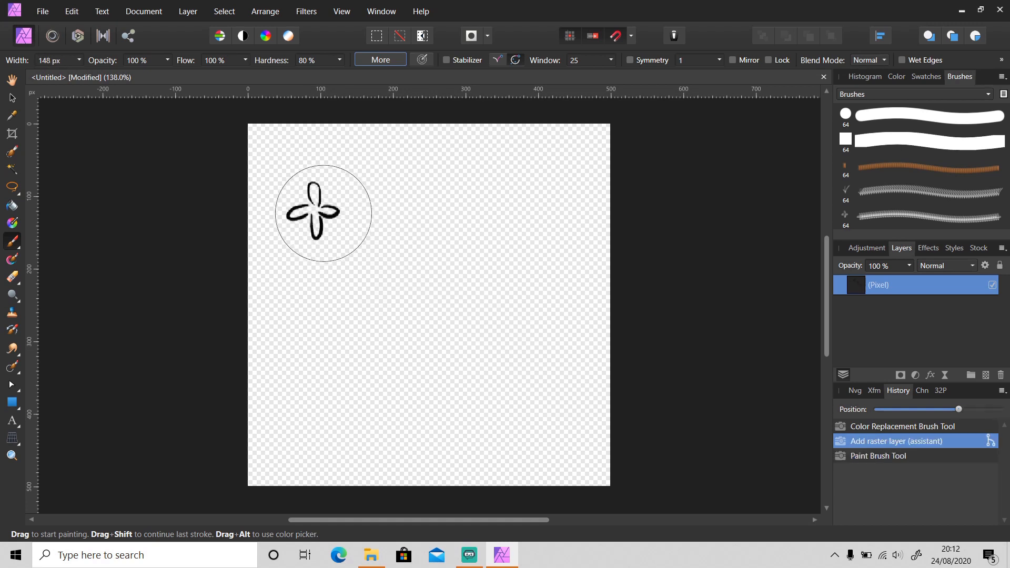
click(303, 195)
mouse_move(430, 196)
mouse_down()
mouse_move(482, 219)
mouse_move(515, 253)
mouse_move(541, 310)
mouse_move(542, 392)
mouse_move(466, 425)
mouse_move(344, 417)
mouse_move(315, 377)
mouse_move(313, 343)
mouse_move(387, 292)
mouse_move(466, 261)
mouse_move(519, 180)
mouse_move(537, 171)
mouse_move(574, 182)
mouse_move(582, 277)
mouse_move(412, 426)
mouse_move(470, 414)
mouse_move(565, 105)
mouse_up()
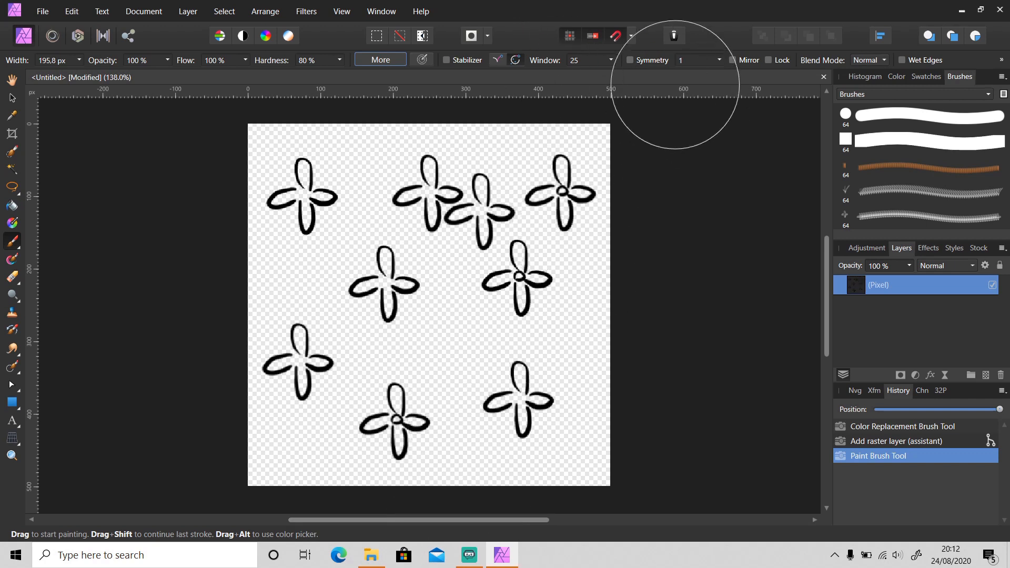
Reduce the brush width to 86.9 px
key([)
key([)
key([)
key([)
key([)
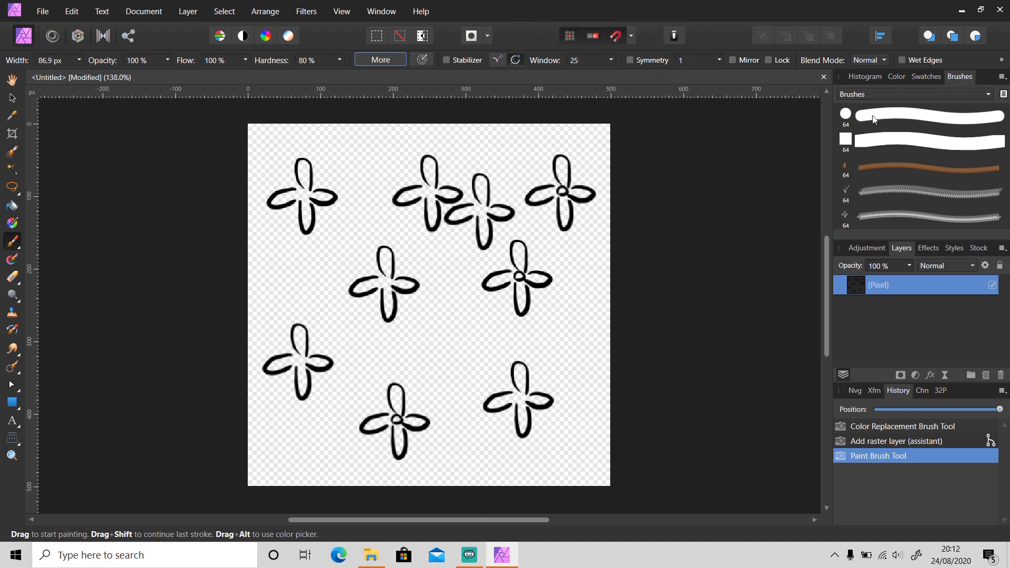
Export the custom brush category to the Desktop as an Affinity brush file named Brushes
click(1002, 79)
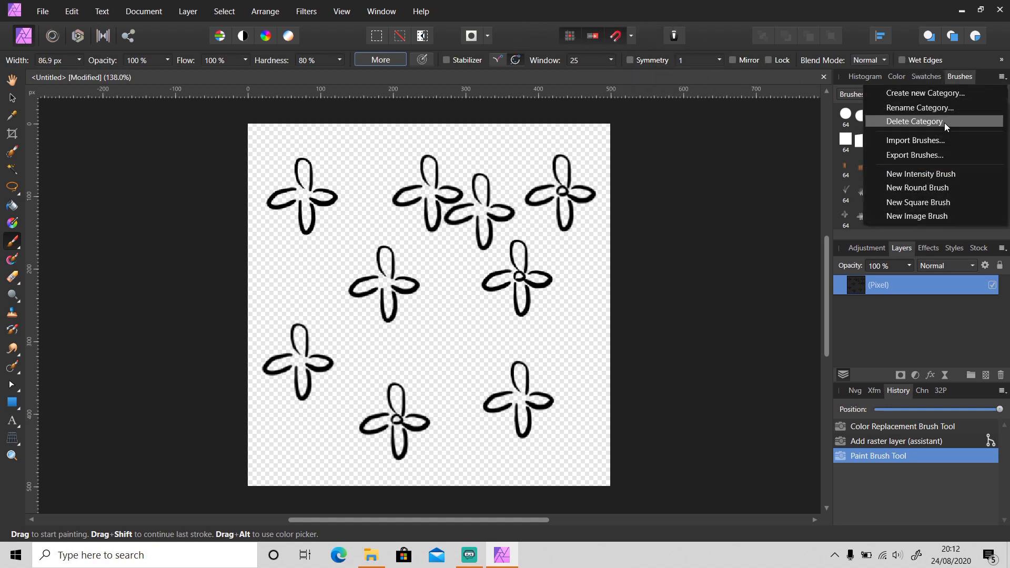
click(935, 154)
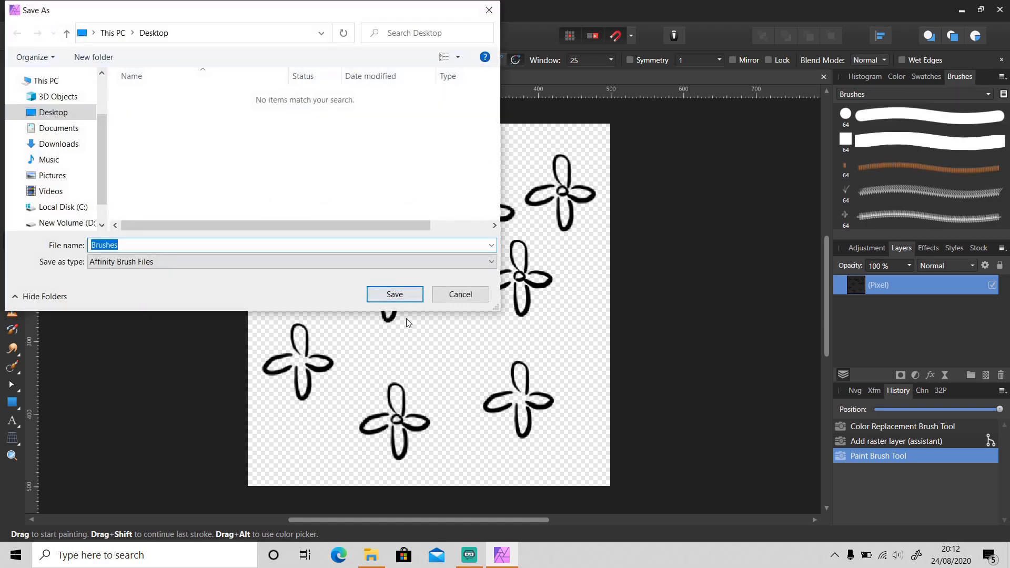
click(403, 297)
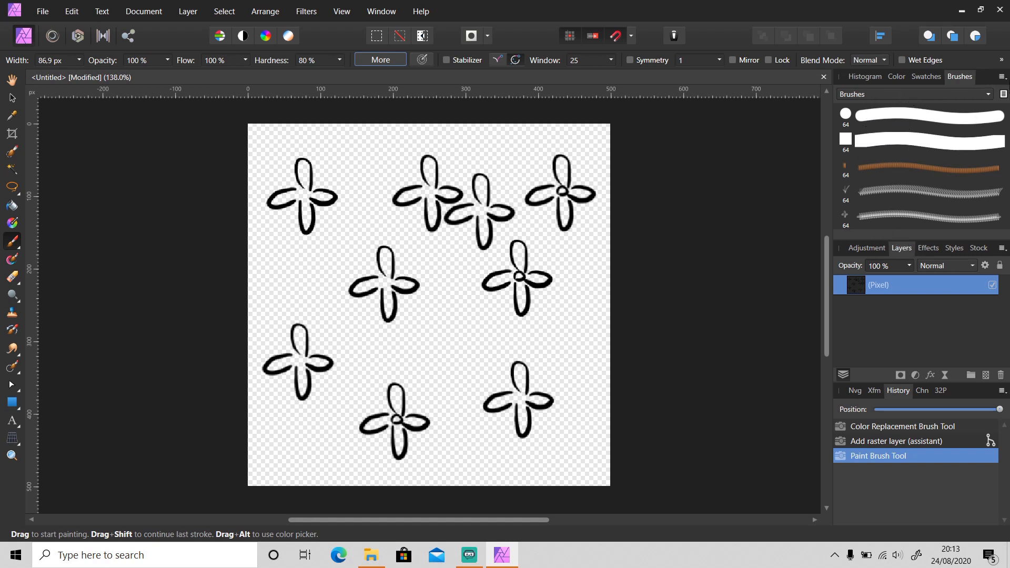
Import the Brushes file from the Desktop and display the brushes of the Brushes 2 category
click(1002, 77)
click(940, 138)
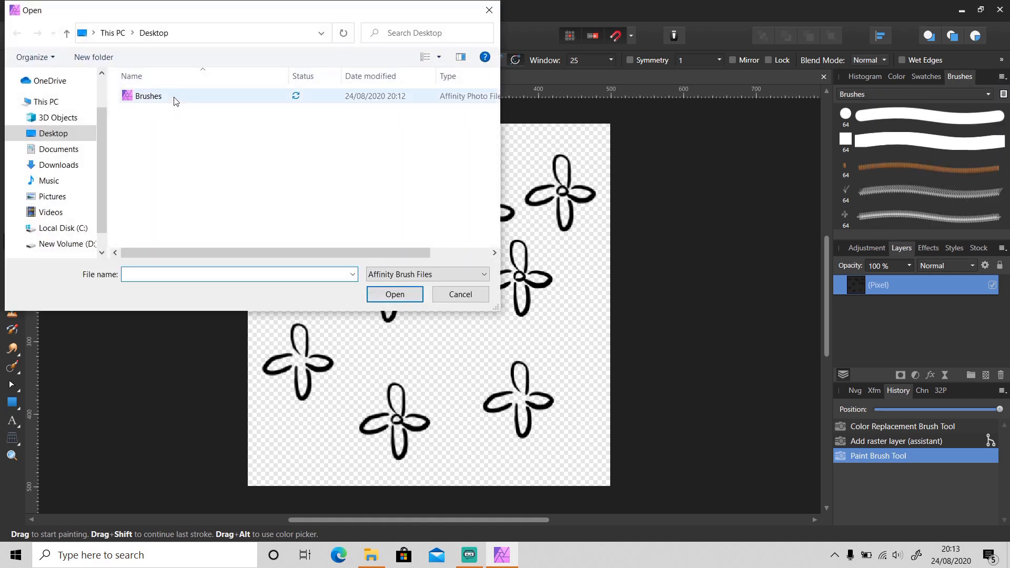
double_click(175, 101)
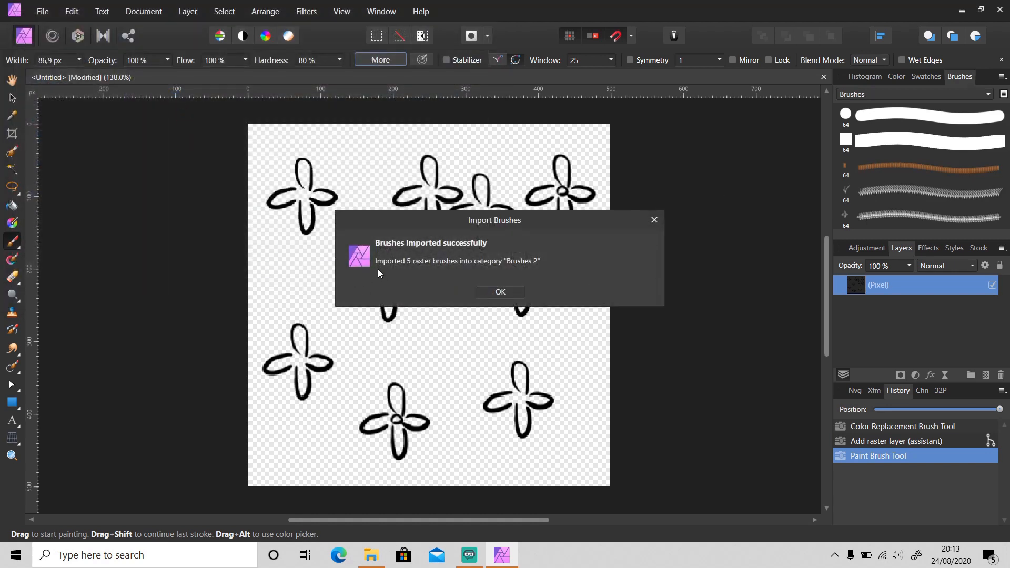
click(502, 292)
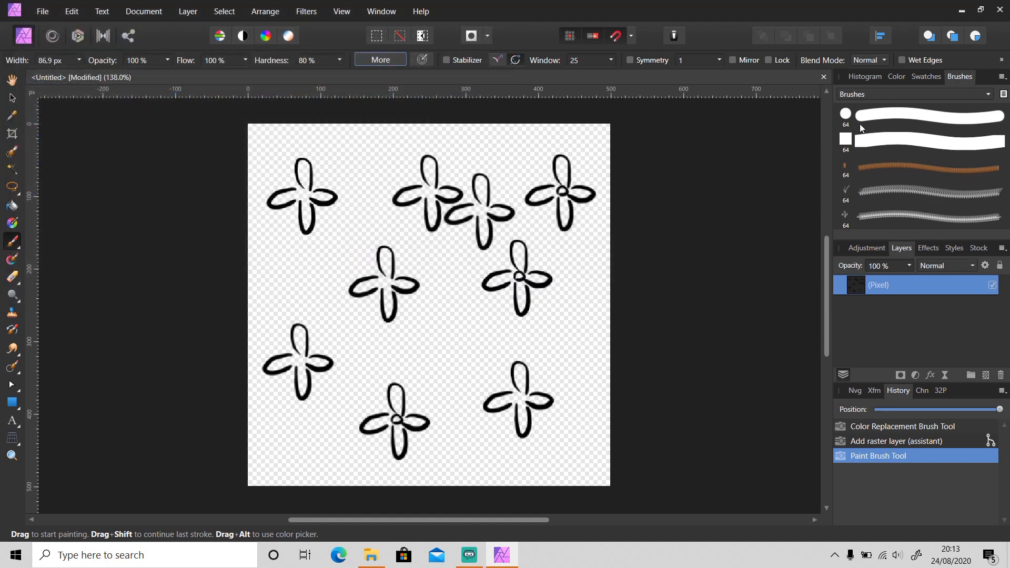
click(879, 93)
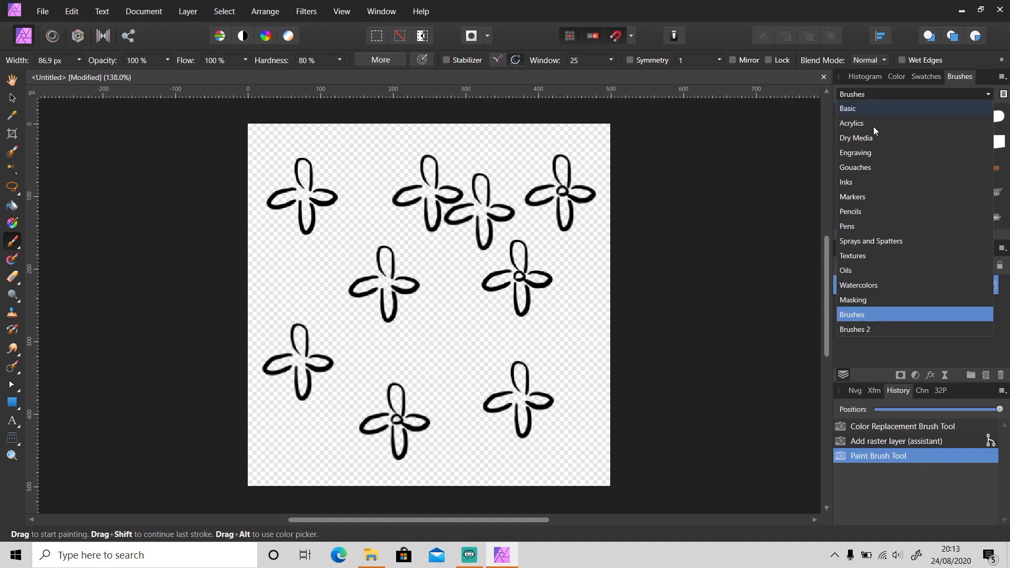
click(870, 330)
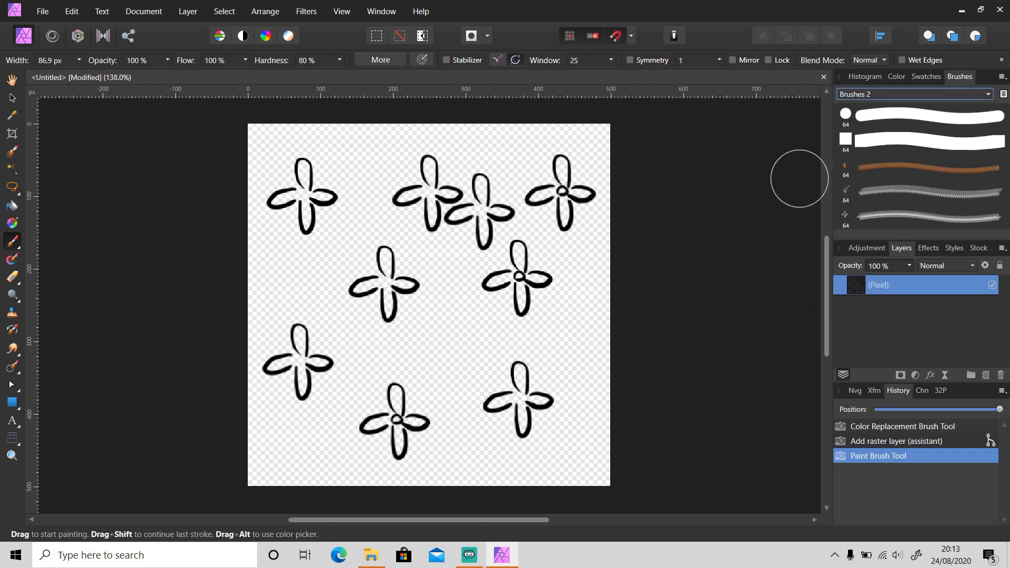